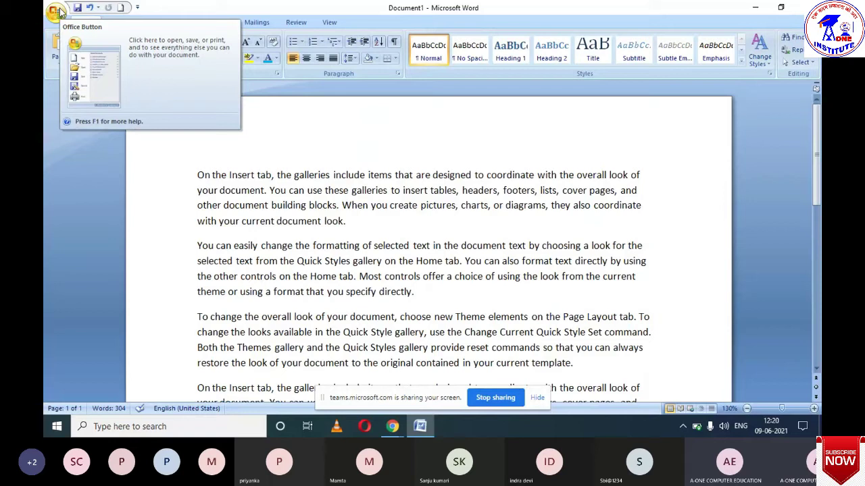
Step: Check the document's printed page in Print Preview twice, returning to the editing view each time
{"action": "left_click", "coordinate": [58, 12]}
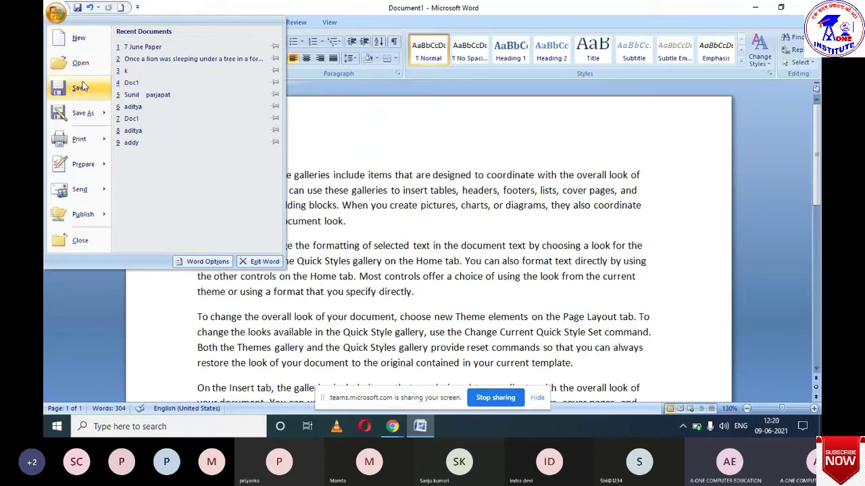
{"action": "mouse_move", "coordinate": [83, 113]}
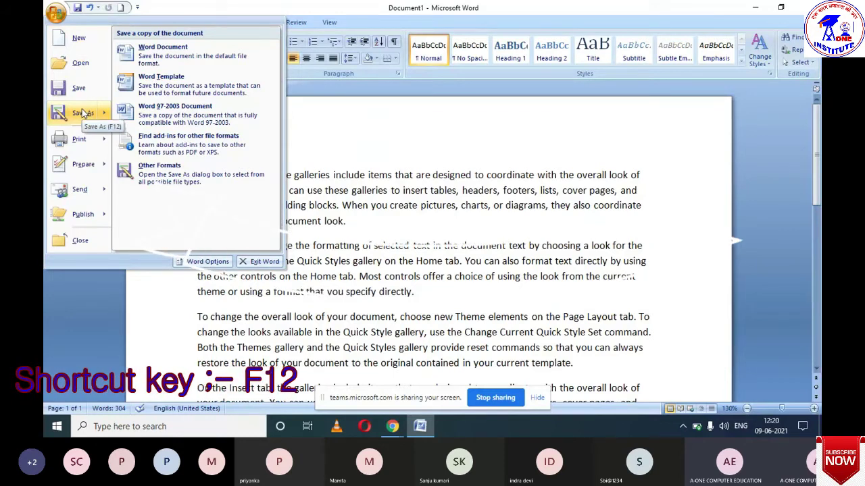
{"action": "mouse_move", "coordinate": [79, 139]}
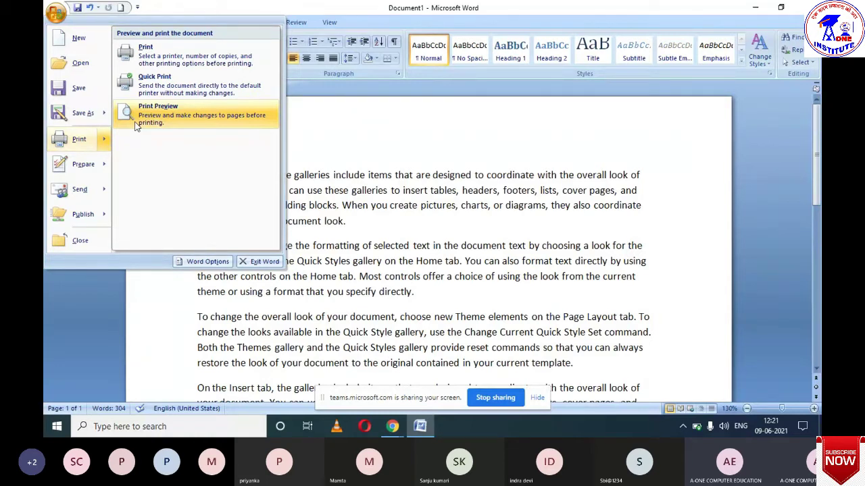
{"action": "left_click", "coordinate": [135, 126]}
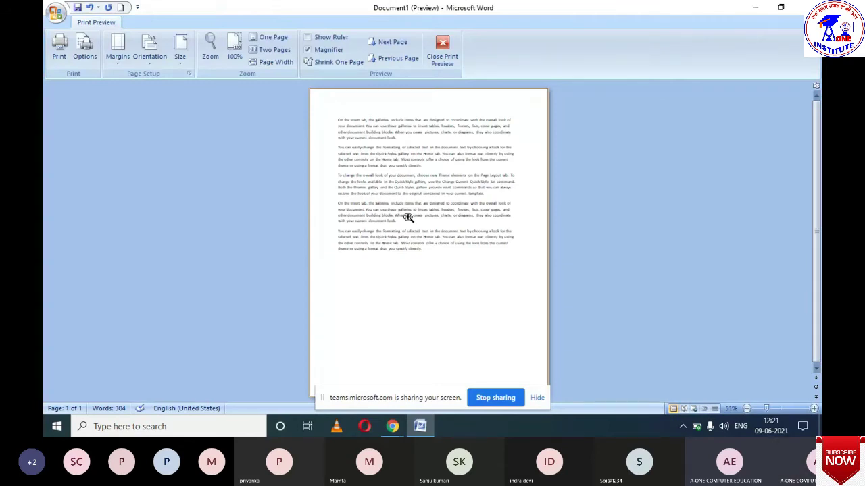
{"action": "left_click", "coordinate": [440, 56]}
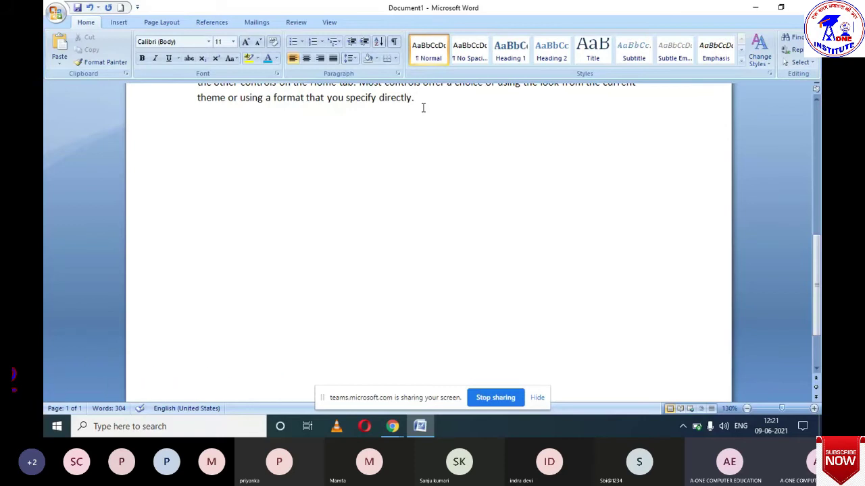
{"action": "key", "text": "ctrl+F2"}
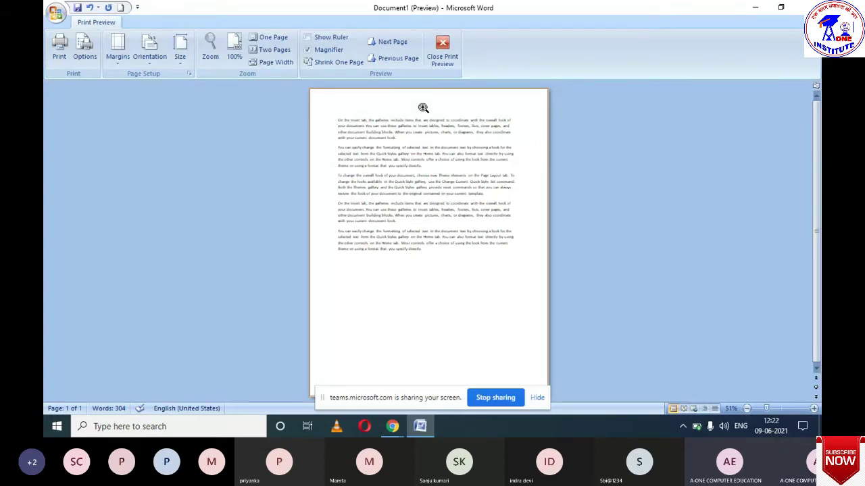
{"action": "left_click", "coordinate": [439, 54]}
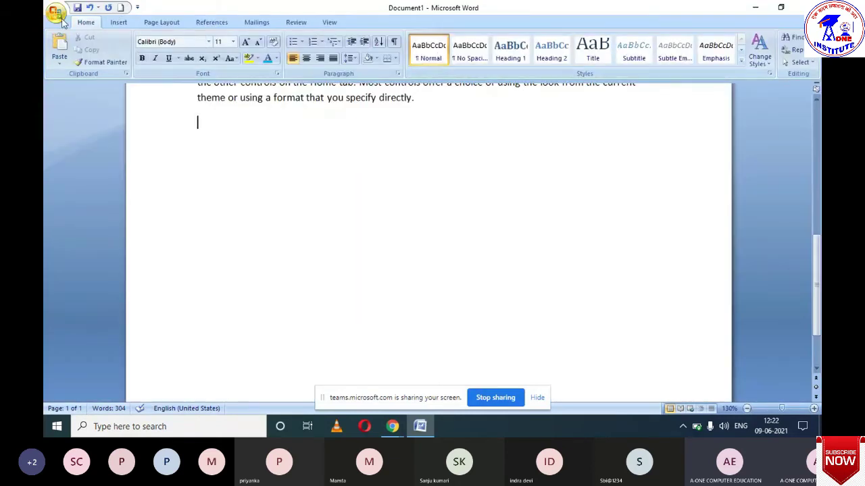
{"action": "left_click", "coordinate": [56, 13]}
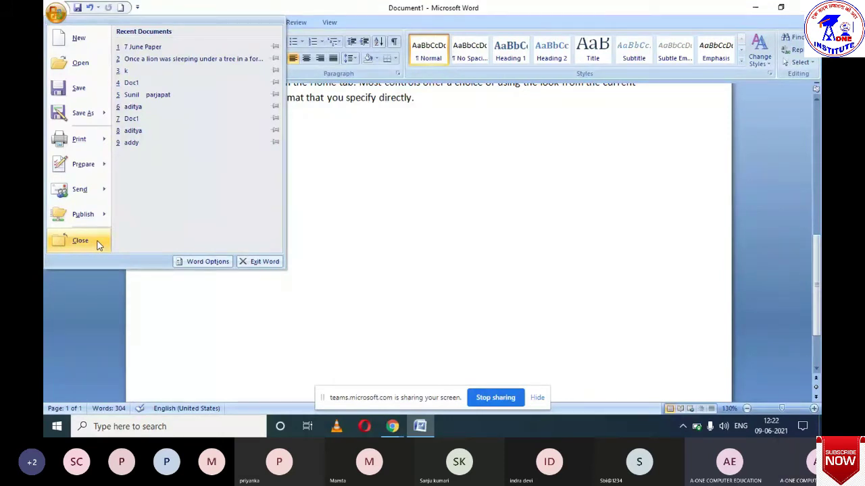
{"action": "left_click", "coordinate": [337, 257]}
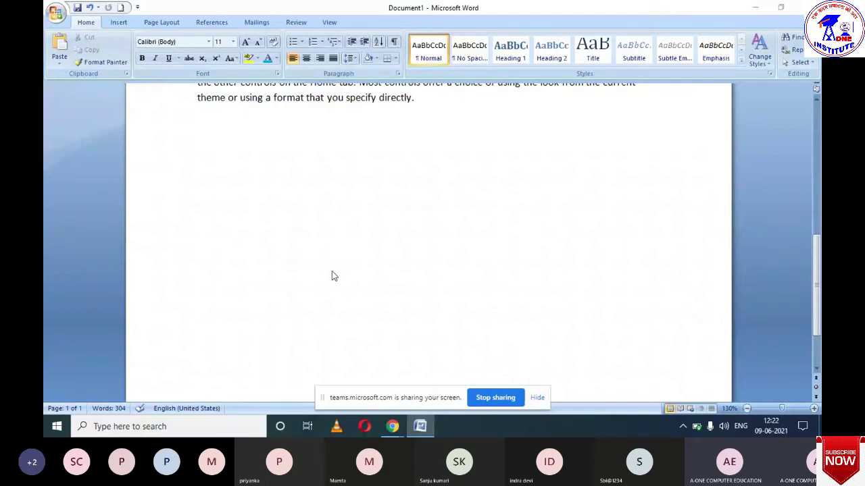
Step: Save the document to the Desktop as a Word Document named Rscit
{"action": "key", "text": "ctrl+s"}
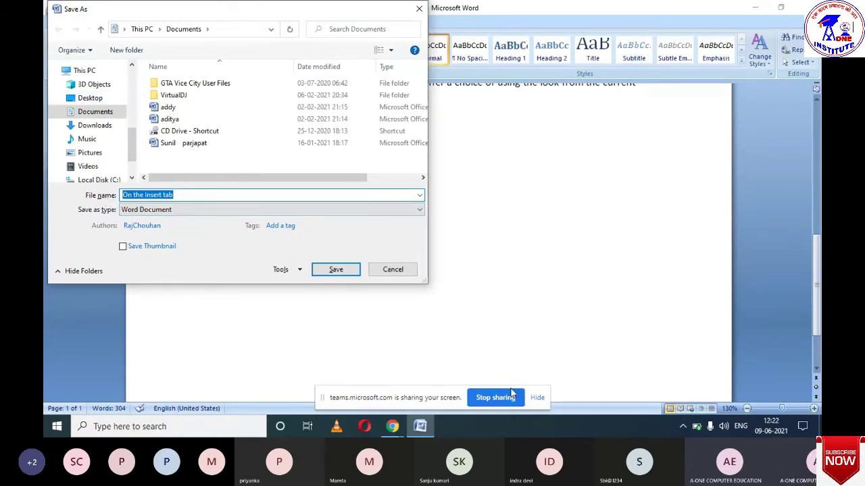
{"action": "type", "text": "R"}
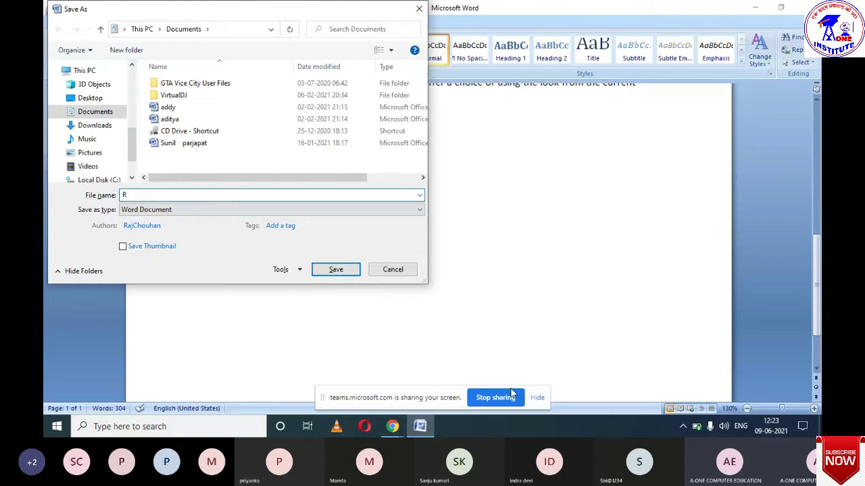
{"action": "type", "text": "scit"}
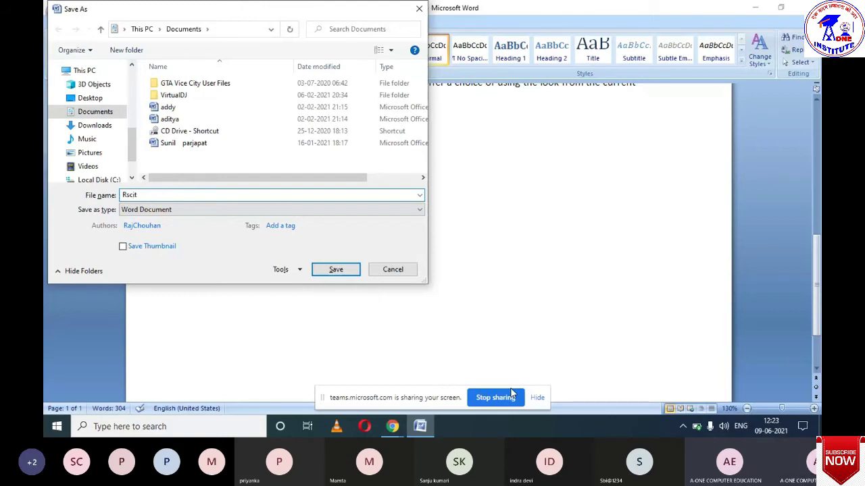
{"action": "left_click", "coordinate": [80, 100]}
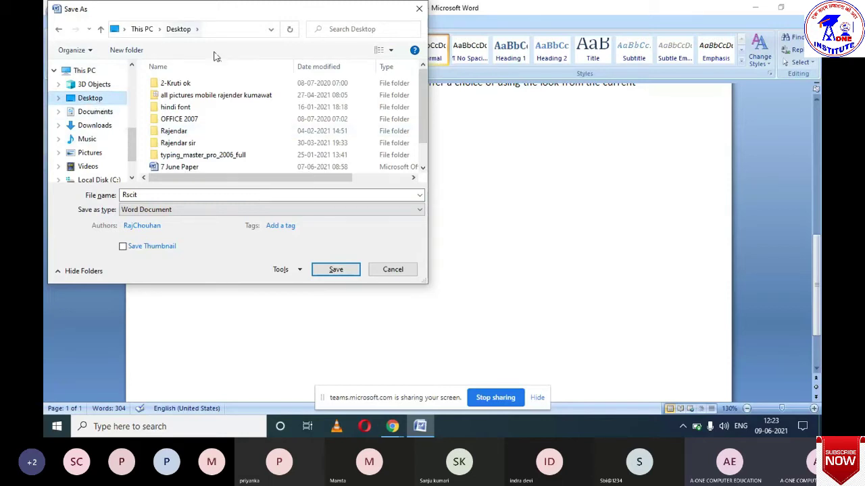
{"action": "left_click", "coordinate": [345, 269]}
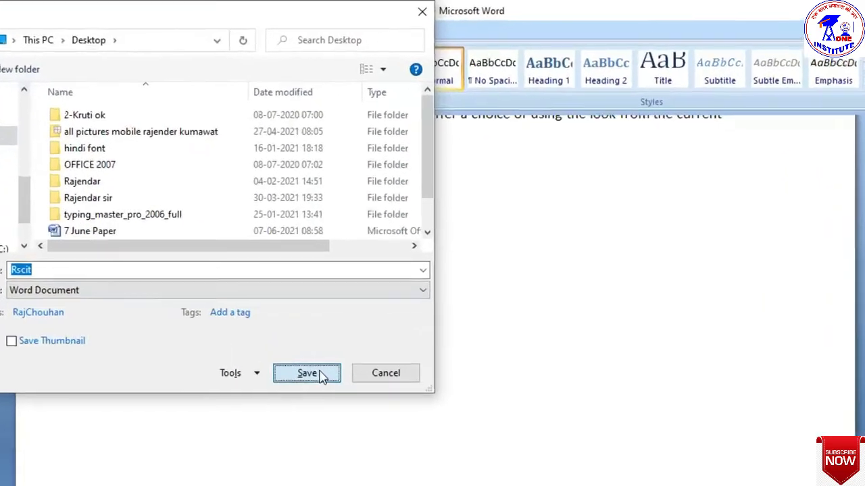
{"action": "left_click", "coordinate": [308, 374]}
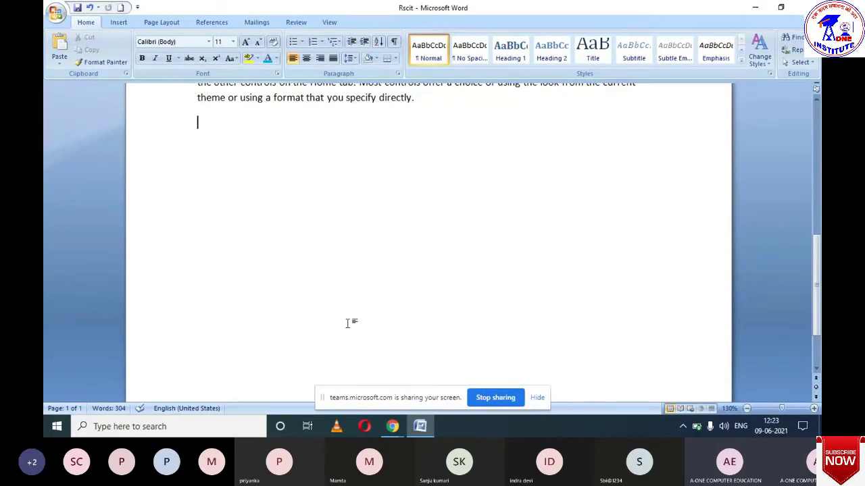
Step: Close the Rscit document and reopen it from the recent documents
{"action": "left_click", "coordinate": [54, 12]}
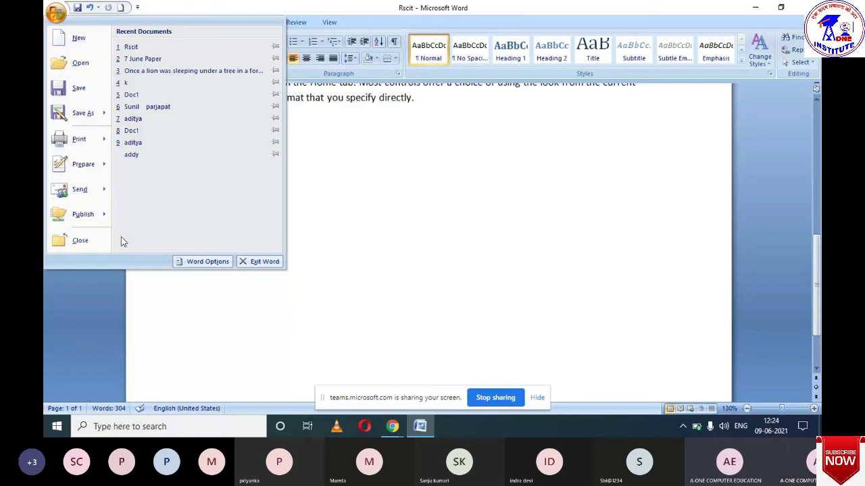
{"action": "left_click", "coordinate": [102, 241]}
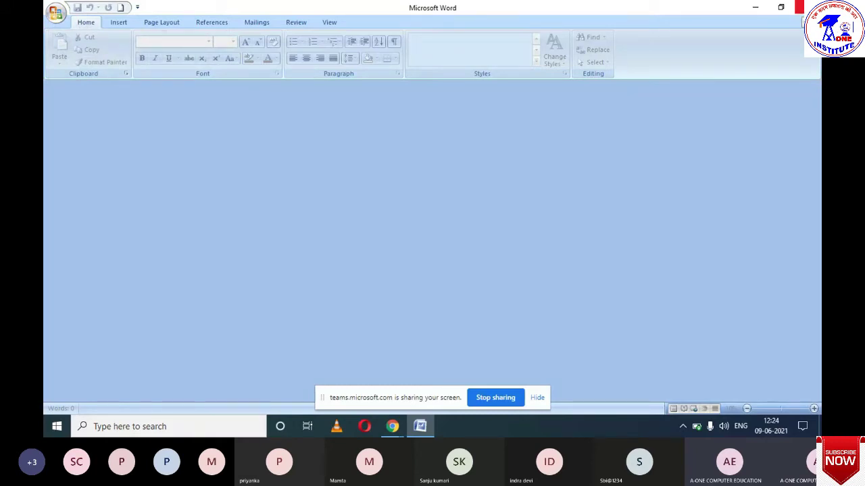
{"action": "left_click", "coordinate": [54, 10]}
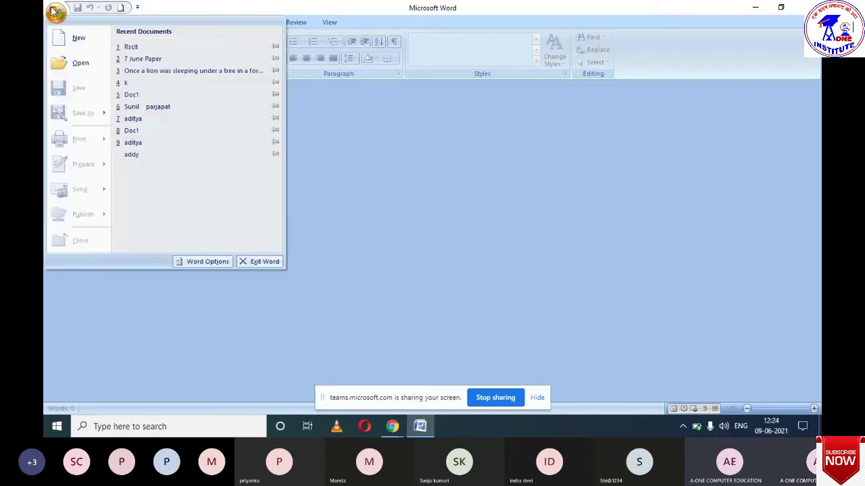
{"action": "left_click", "coordinate": [130, 47]}
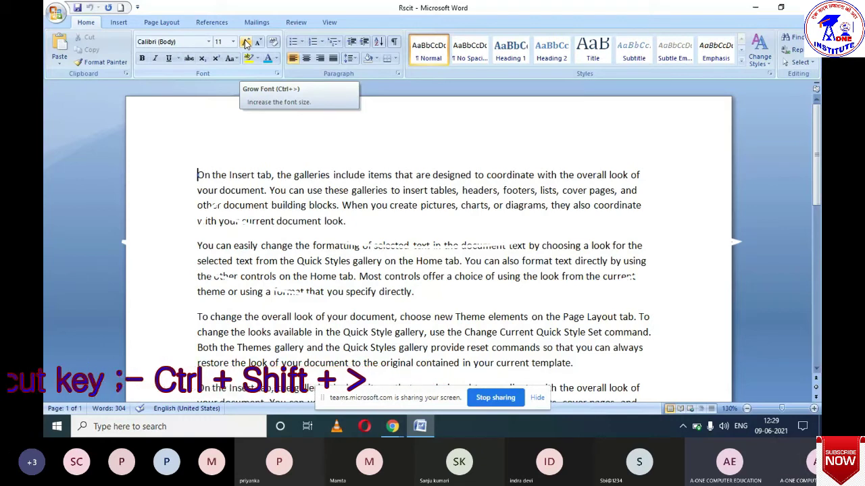
Step: Select all the text in the document and grow its font size to 22 pt
{"action": "left_click", "coordinate": [245, 43]}
{"action": "left_click", "coordinate": [246, 42]}
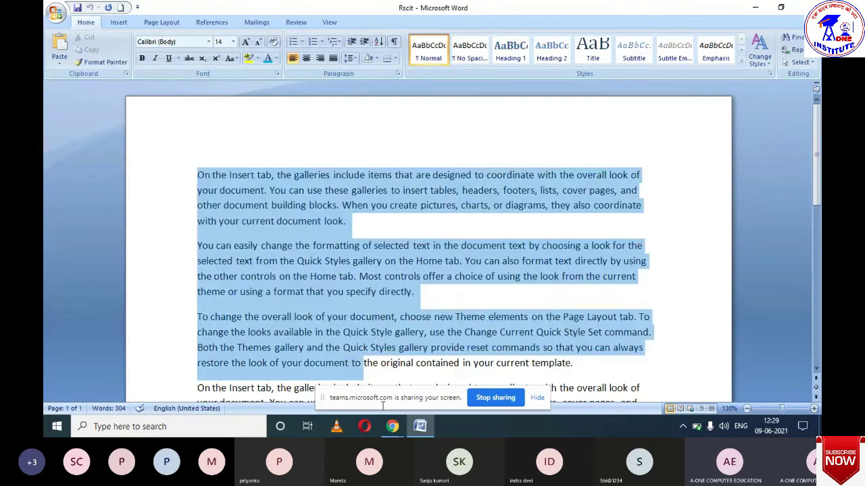
{"action": "key", "text": "ctrl+a"}
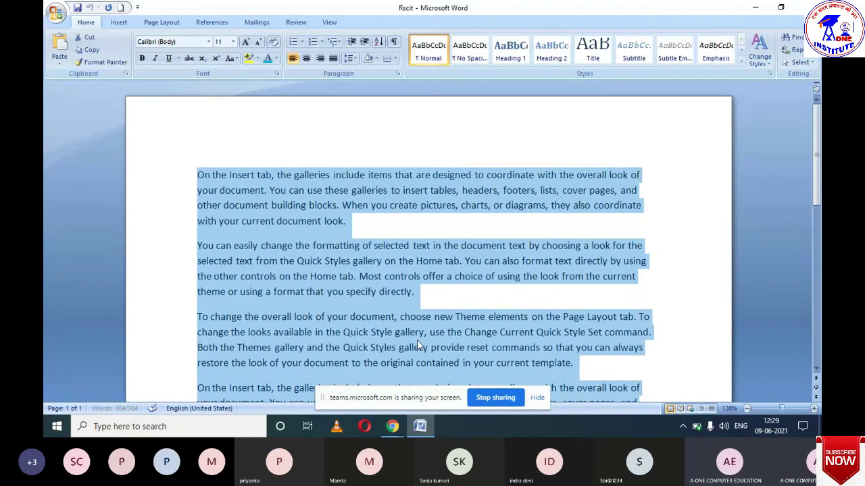
{"action": "key", "text": "ctrl+shift+period"}
{"action": "key", "text": "ctrl+shift+period"}
{"action": "key", "text": "ctrl+shift+period"}
{"action": "key", "text": "ctrl+shift+period"}
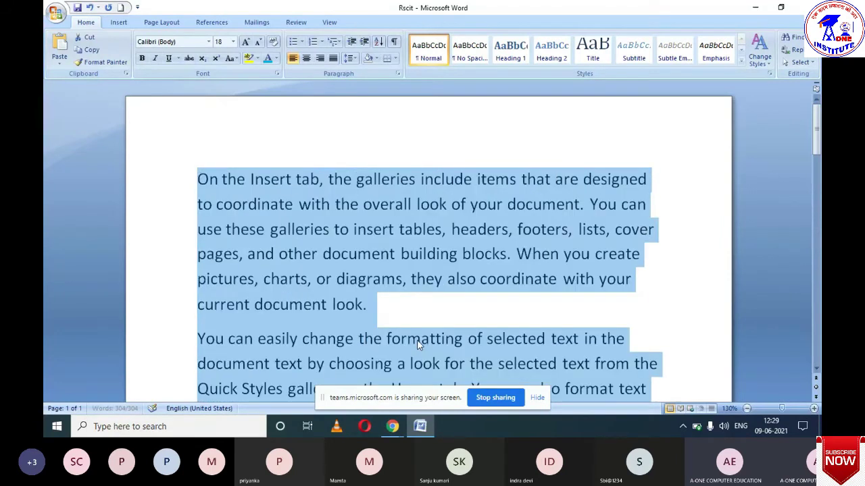
{"action": "key", "text": "ctrl+shift+period"}
{"action": "key", "text": "ctrl+shift+period"}
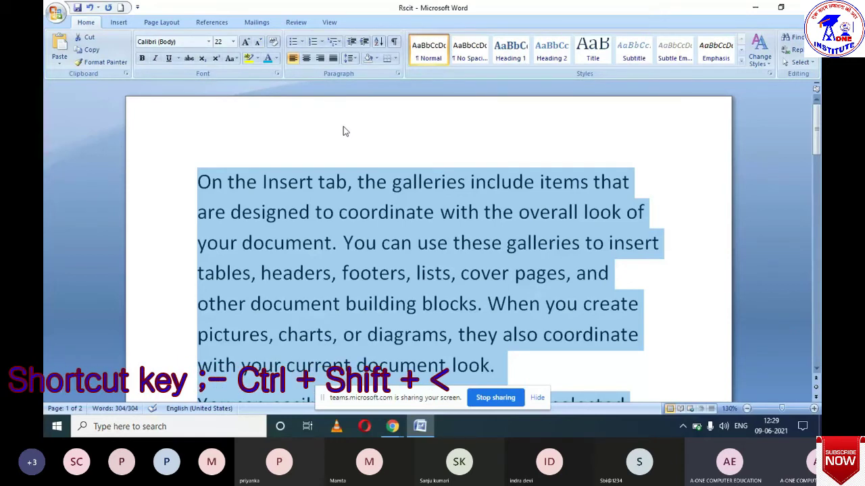
Step: Shrink the selected text's font size to 9 pt and grow it back to 11 pt
{"action": "key", "text": "ctrl+shift+less"}
{"action": "key", "text": "ctrl+shift+less"}
{"action": "key", "text": "ctrl+shift+less"}
{"action": "key", "text": "ctrl+shift+less"}
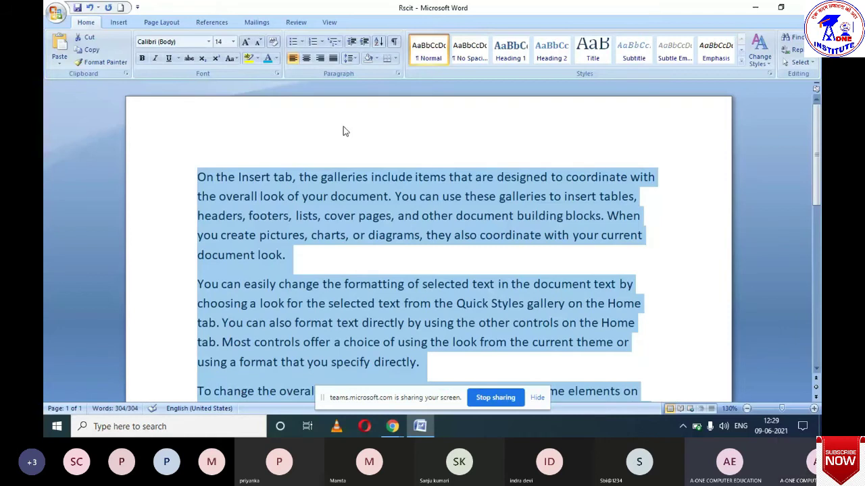
{"action": "key", "text": "ctrl+shift+less"}
{"action": "key", "text": "ctrl+shift+less"}
{"action": "key", "text": "ctrl+shift+less"}
{"action": "key", "text": "ctrl+shift+less"}
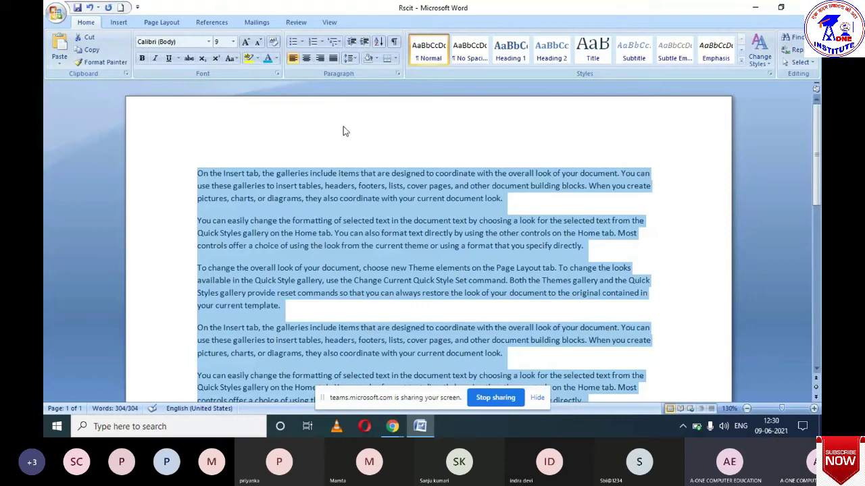
{"action": "key", "text": "ctrl+shift+greater"}
{"action": "key", "text": "ctrl+shift+greater"}
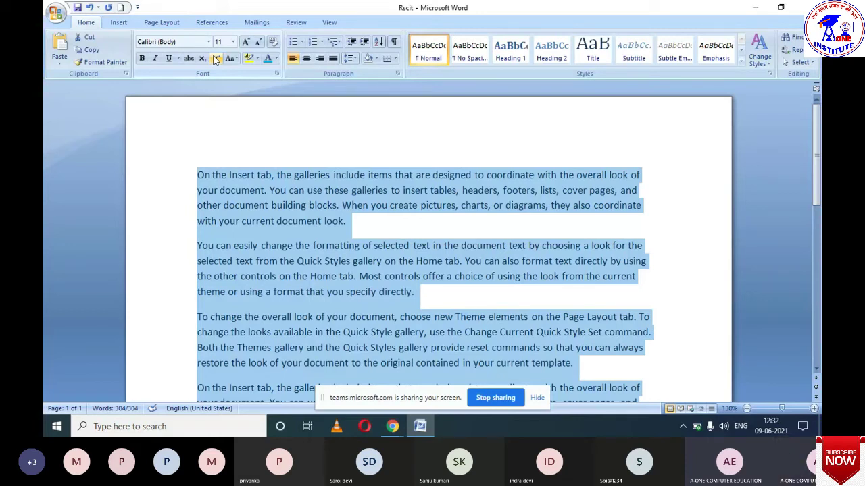
Step: Highlight the first two paragraphs and the first two lines of the third paragraph in yellow
{"action": "left_click", "coordinate": [248, 59]}
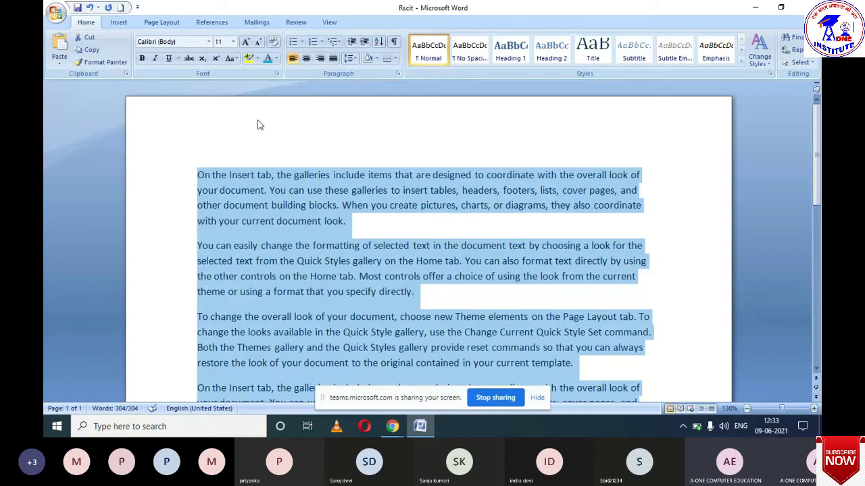
{"action": "left_click", "coordinate": [210, 179]}
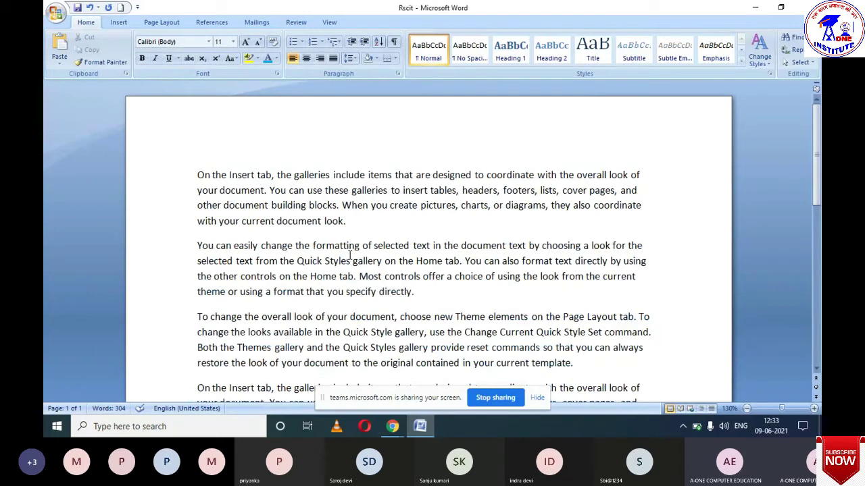
{"action": "left_click", "coordinate": [257, 58]}
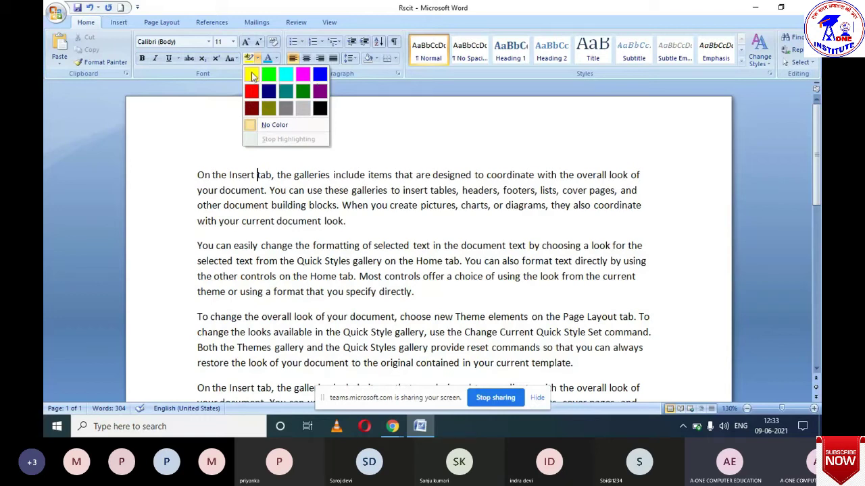
{"action": "left_click", "coordinate": [251, 75]}
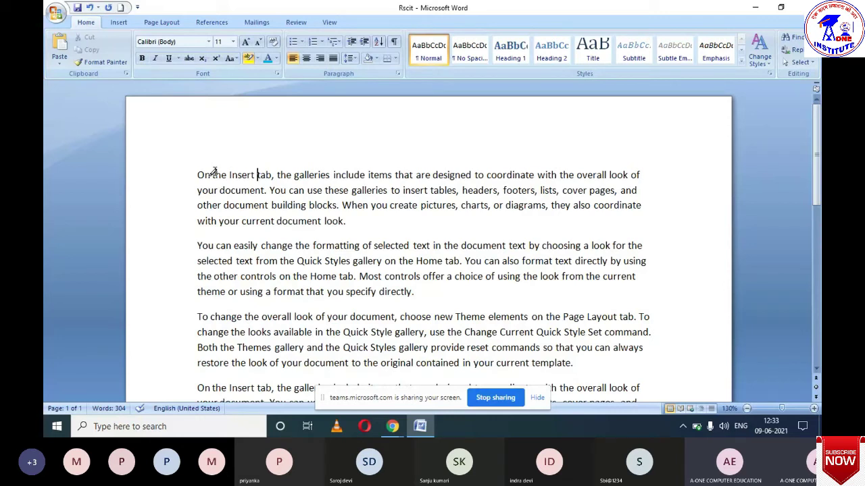
{"action": "mouse_move", "coordinate": [195, 175]}
{"action": "left_mouse_down"}
{"action": "mouse_move", "coordinate": [290, 205]}
{"action": "mouse_move", "coordinate": [455, 189]}
{"action": "mouse_move", "coordinate": [633, 195]}
{"action": "left_mouse_up"}
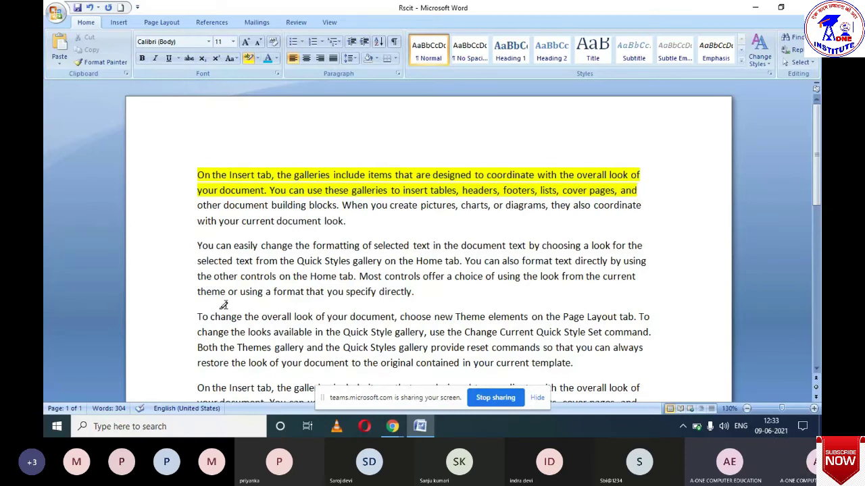
{"action": "mouse_move", "coordinate": [196, 316]}
{"action": "left_mouse_down"}
{"action": "mouse_move", "coordinate": [579, 319]}
{"action": "mouse_move", "coordinate": [649, 335]}
{"action": "left_mouse_up"}
{"action": "mouse_move", "coordinate": [197, 205]}
{"action": "left_mouse_down"}
{"action": "mouse_move", "coordinate": [264, 220]}
{"action": "mouse_move", "coordinate": [384, 216]}
{"action": "mouse_move", "coordinate": [482, 262]}
{"action": "mouse_move", "coordinate": [414, 292]}
{"action": "left_mouse_up"}
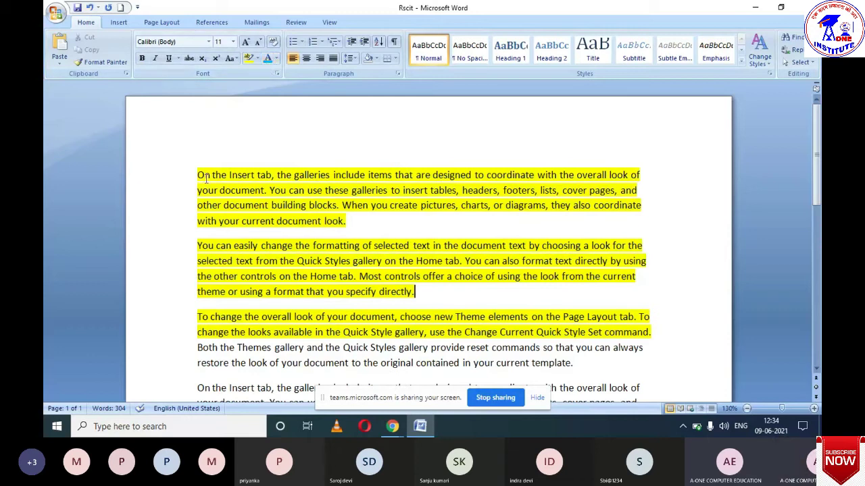
Step: Change the font color of all the yellow-highlighted text to the standard red
{"action": "left_click_drag", "start_coordinate": [206, 178], "coordinate": [651, 333]}
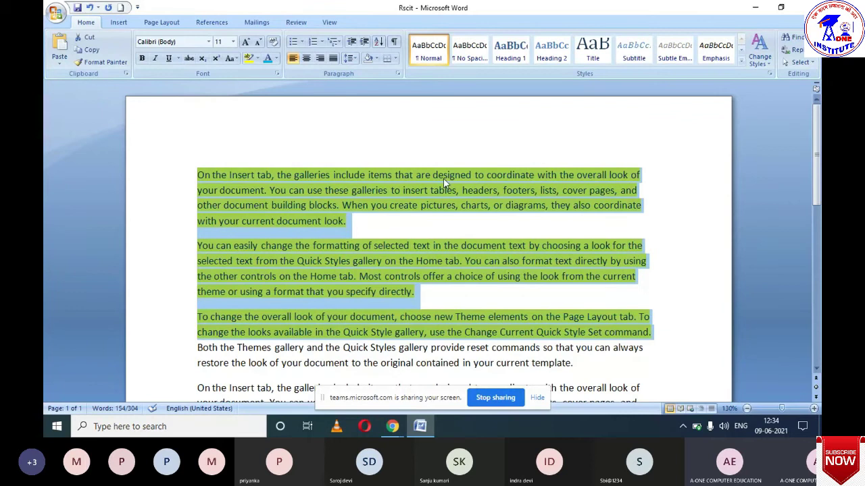
{"action": "left_click", "coordinate": [276, 60]}
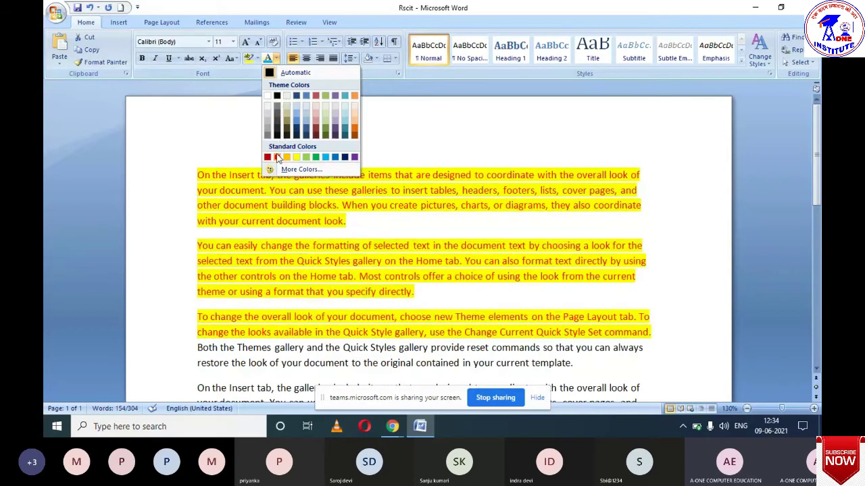
{"action": "left_click", "coordinate": [277, 157]}
{"action": "left_click", "coordinate": [353, 140]}
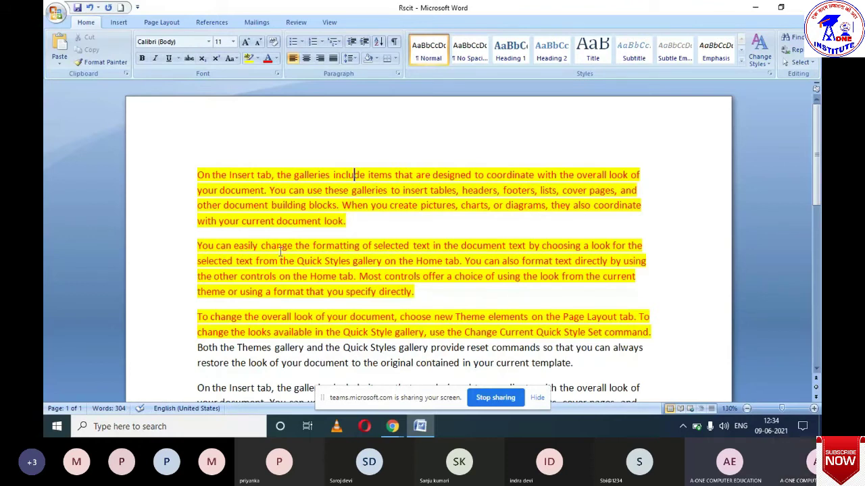
Step: Clear the yellow highlight and red font color from the first two lines of the third paragraph
{"action": "left_click_drag", "start_coordinate": [196, 316], "coordinate": [651, 338]}
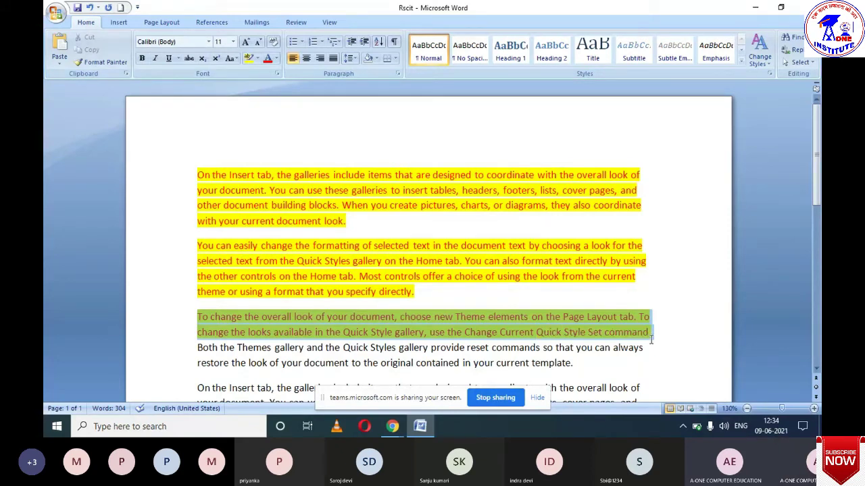
{"action": "left_click", "coordinate": [257, 58]}
{"action": "left_click", "coordinate": [302, 127]}
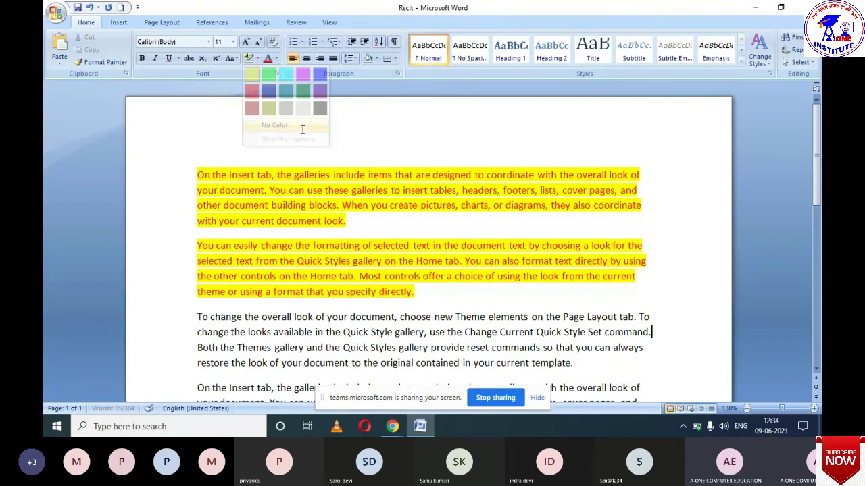
{"action": "left_click", "coordinate": [314, 175]}
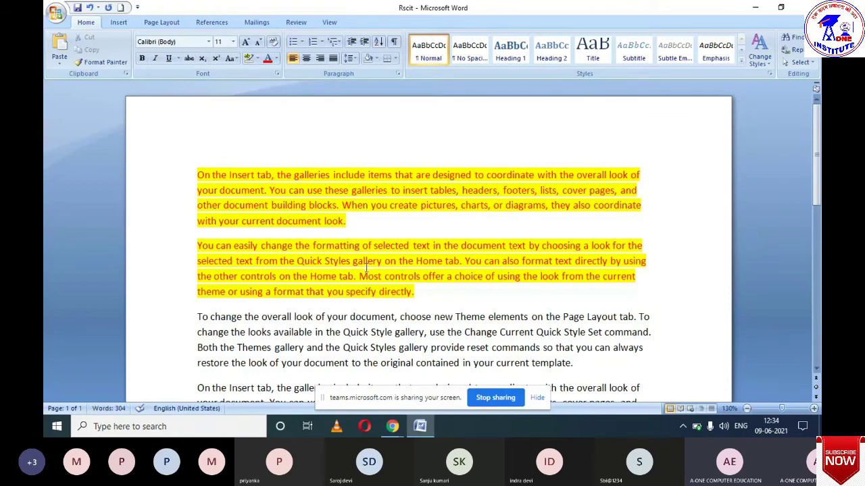
Step: Apply bold, italic, underline and strikethrough to the first two paragraphs
{"action": "left_click_drag", "start_coordinate": [199, 175], "coordinate": [414, 292]}
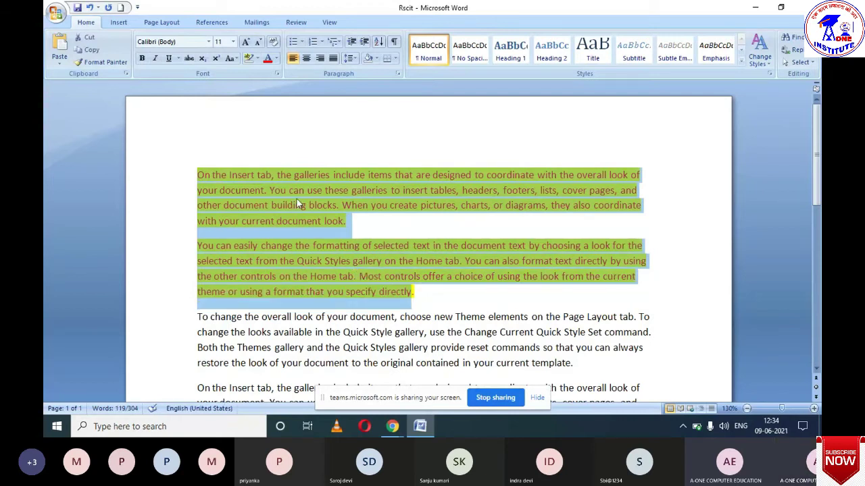
{"action": "left_click", "coordinate": [142, 59]}
{"action": "left_click", "coordinate": [155, 59]}
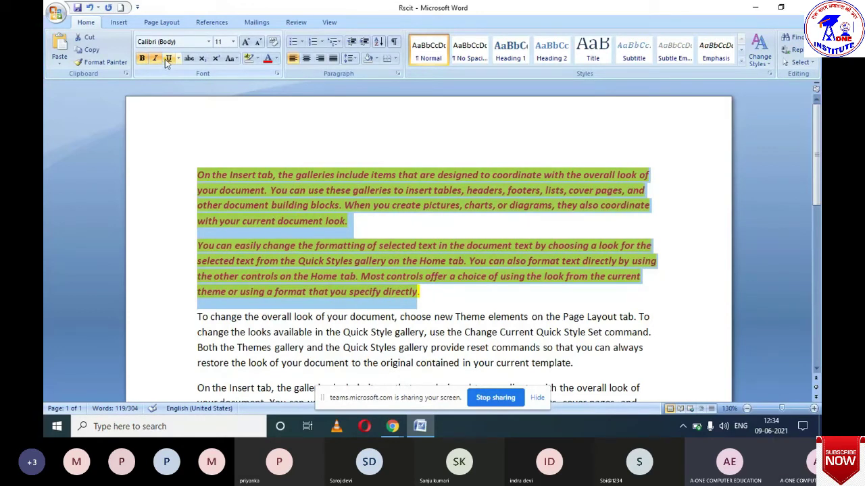
{"action": "left_click", "coordinate": [166, 59]}
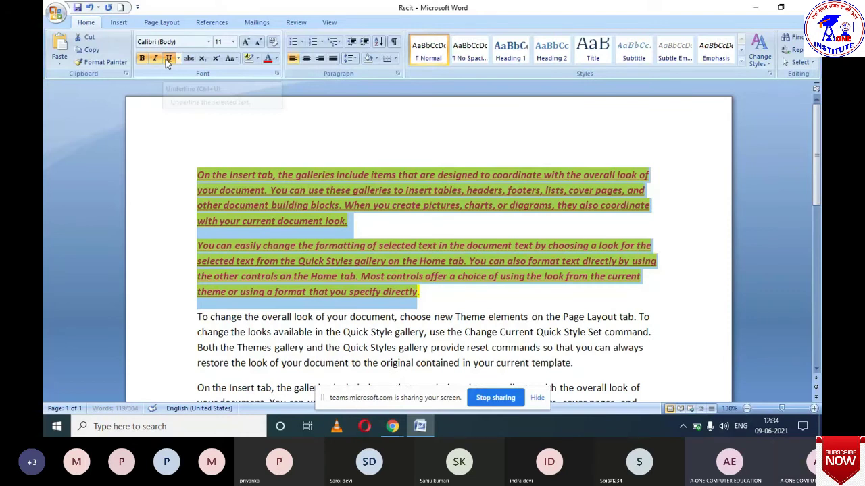
{"action": "left_click", "coordinate": [189, 59]}
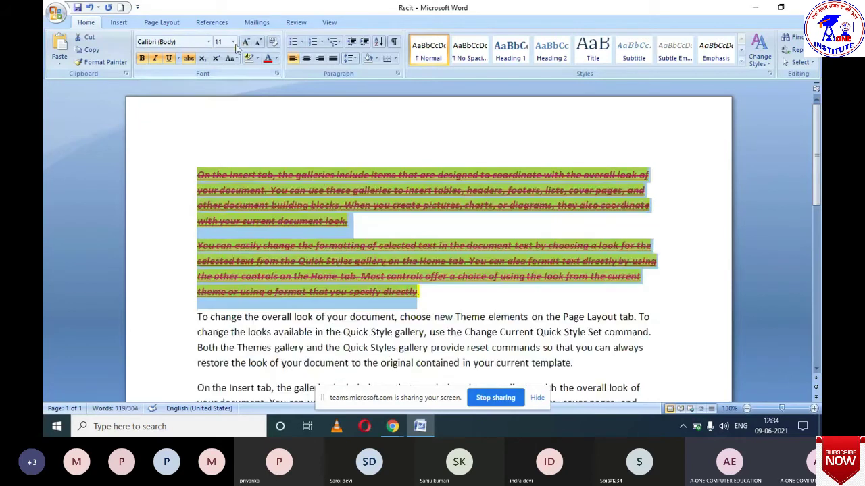
Step: Change the font of the first two paragraphs to Algerian
{"action": "left_click", "coordinate": [209, 43]}
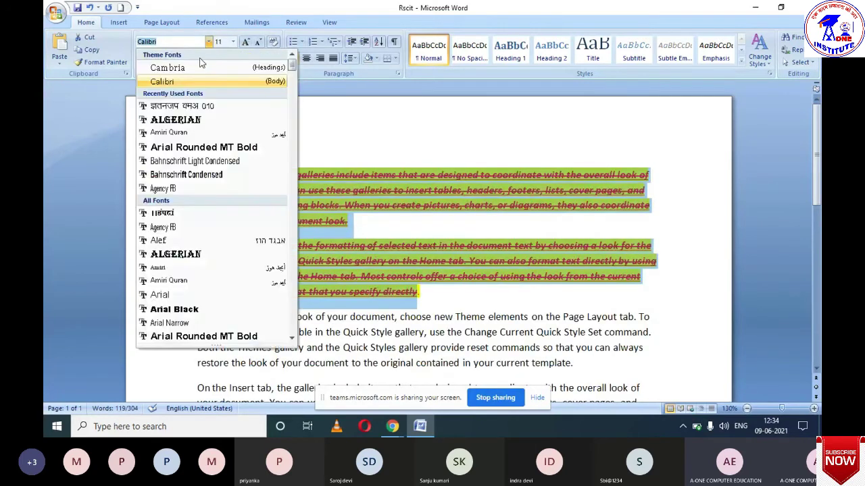
{"action": "left_click", "coordinate": [176, 120]}
{"action": "left_click", "coordinate": [323, 156]}
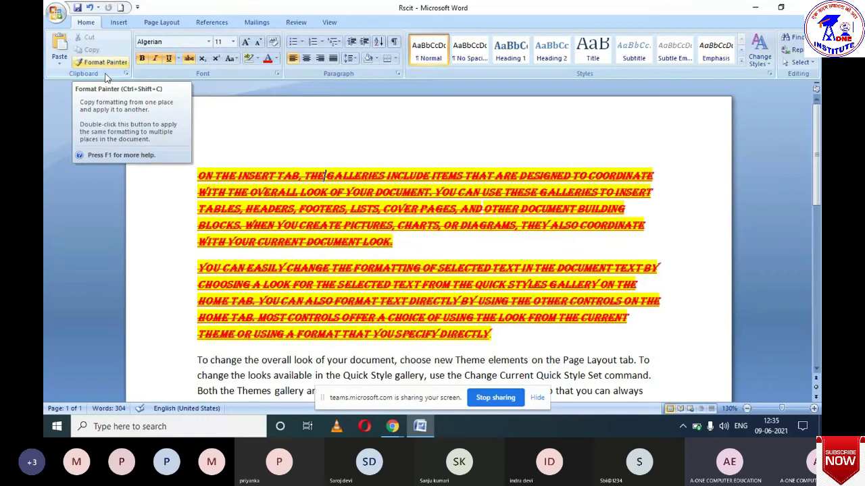
{"action": "scroll", "coordinate": [266, 261], "scroll_direction": "down", "scroll_amount": 1}
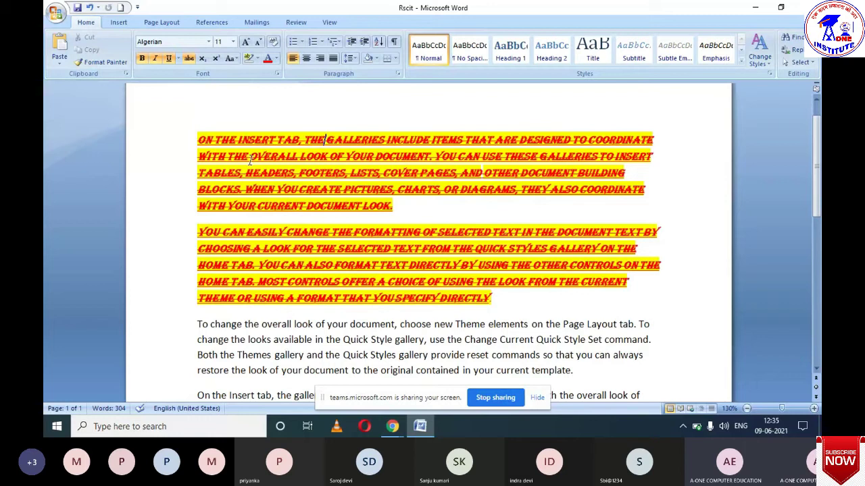
{"action": "scroll", "coordinate": [324, 360], "scroll_direction": "down", "scroll_amount": 2}
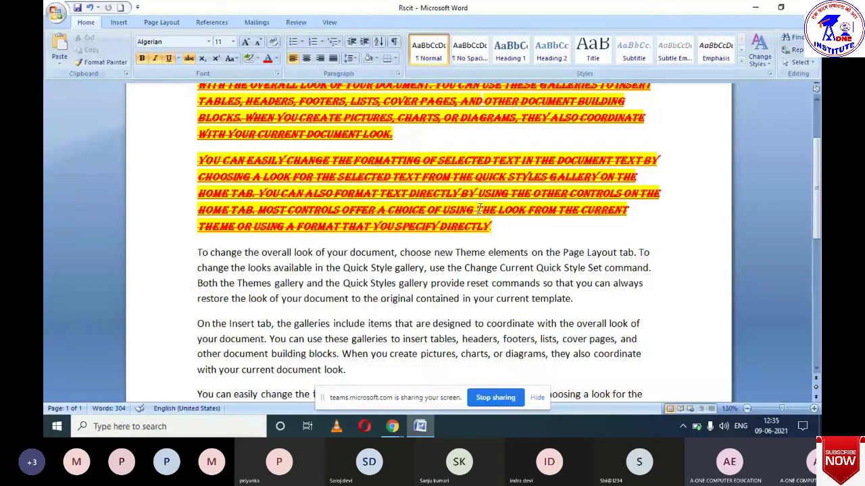
{"action": "left_click", "coordinate": [495, 233]}
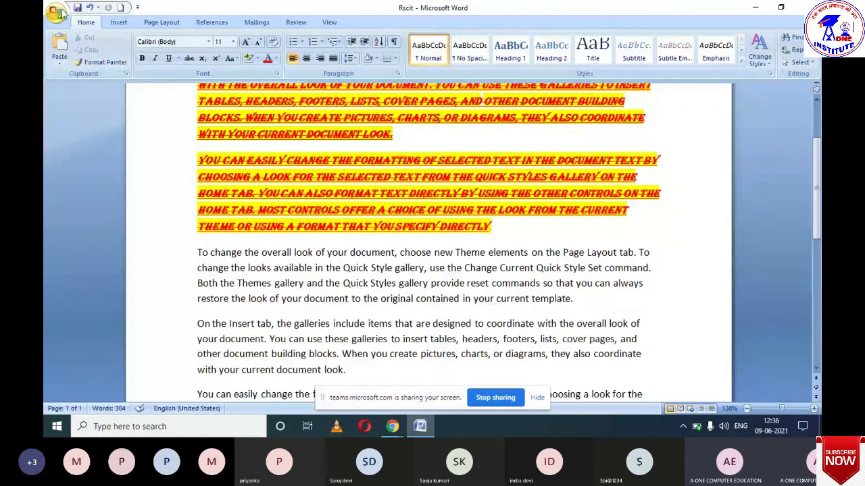
{"action": "scroll", "coordinate": [154, 171], "scroll_direction": "up", "scroll_amount": 3}
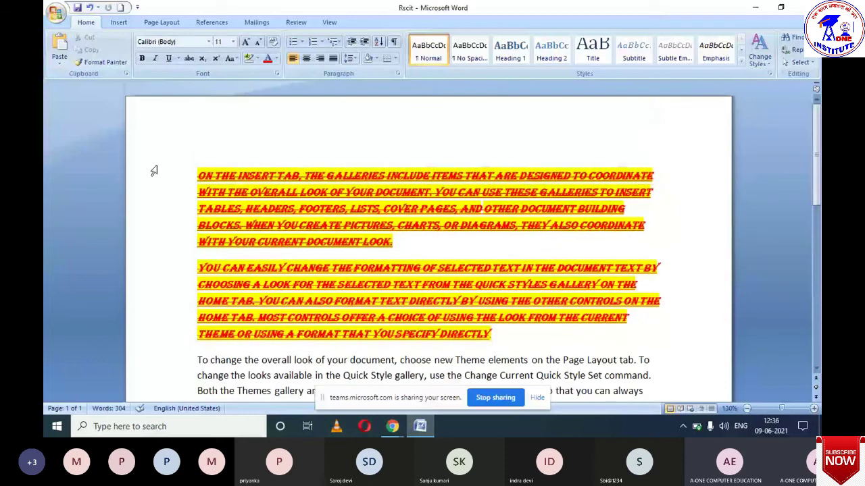
{"action": "scroll", "coordinate": [310, 248], "scroll_direction": "down", "scroll_amount": 1}
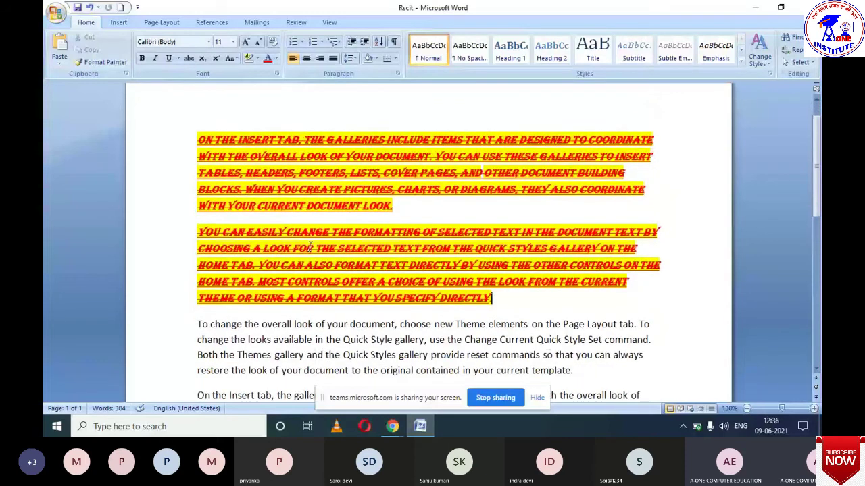
{"action": "scroll", "coordinate": [310, 248], "scroll_direction": "up", "scroll_amount": 1}
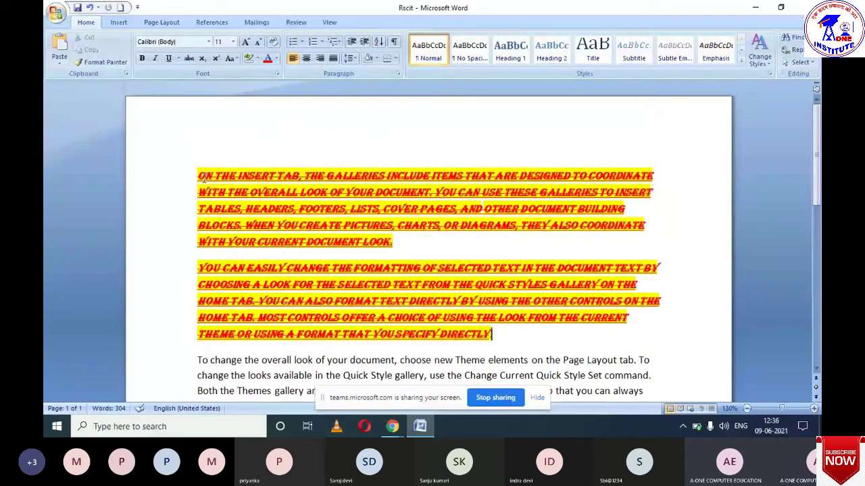
Step: Copy the first paragraph's formatting with Format Painter and apply it to the whole third paragraph
{"action": "left_click", "coordinate": [198, 174]}
{"action": "left_click_drag", "start_coordinate": [198, 175], "coordinate": [392, 252]}
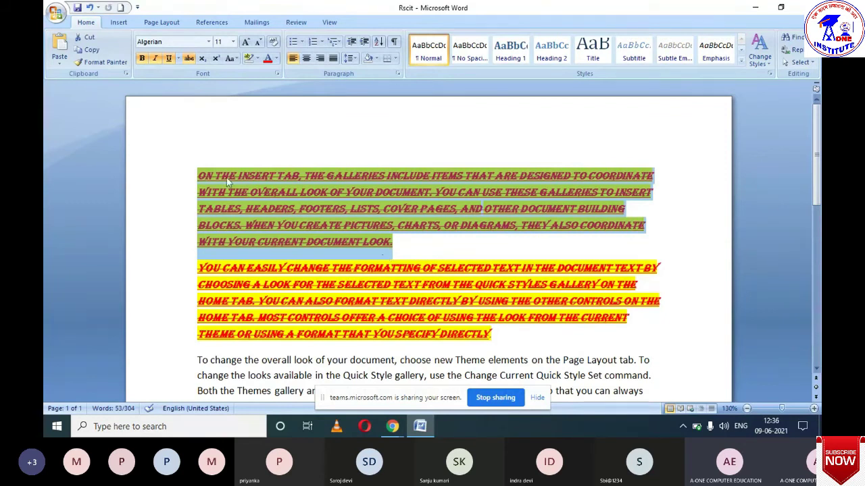
{"action": "left_click", "coordinate": [102, 62]}
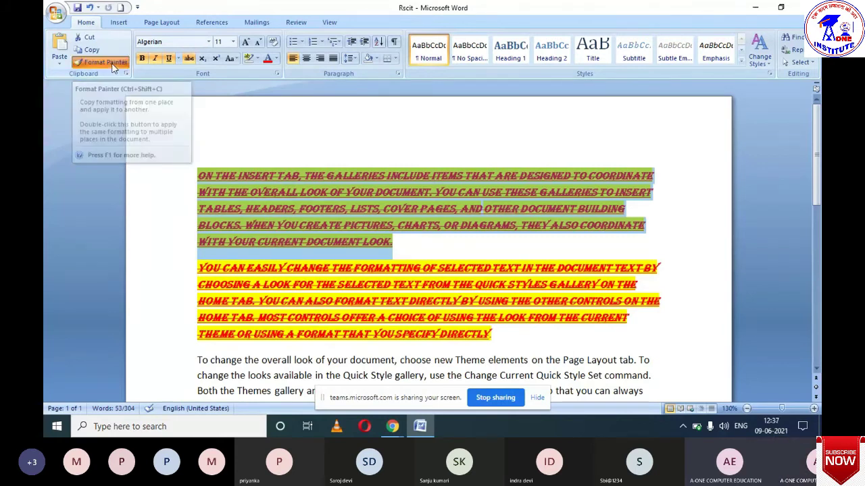
{"action": "scroll", "coordinate": [267, 344], "scroll_direction": "down", "scroll_amount": 2}
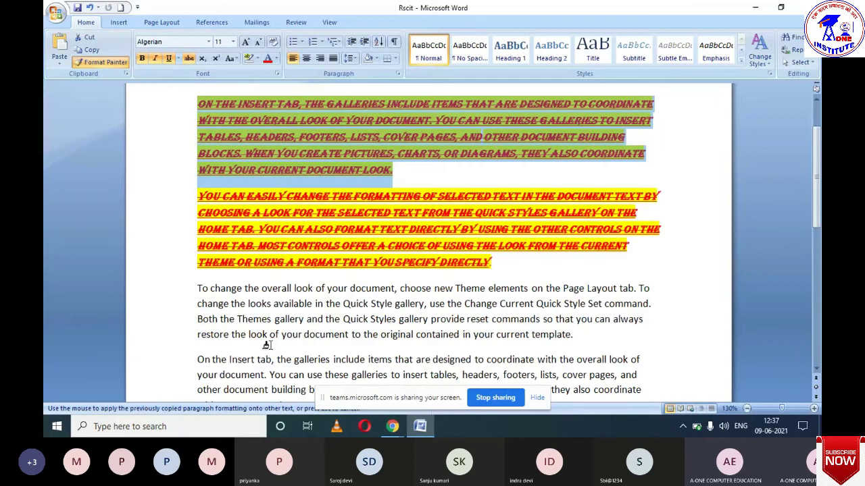
{"action": "scroll", "coordinate": [246, 293], "scroll_direction": "down", "scroll_amount": 1}
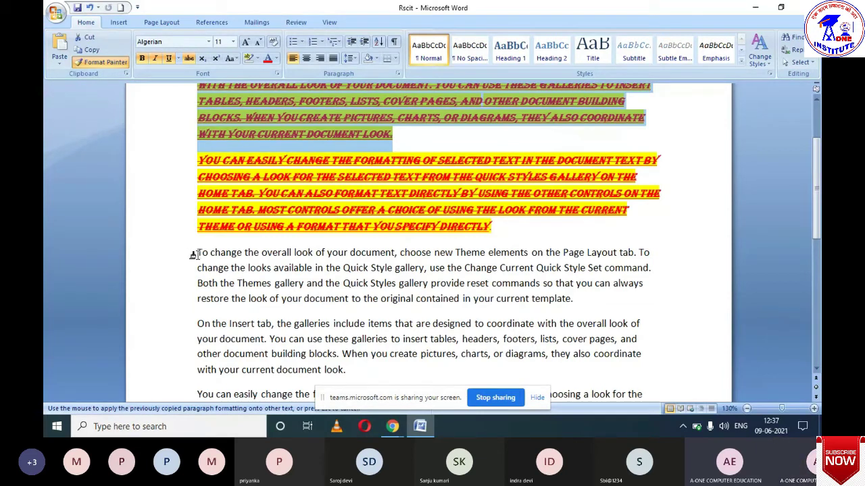
{"action": "mouse_move", "coordinate": [193, 254]}
{"action": "left_mouse_down"}
{"action": "mouse_move", "coordinate": [257, 274]}
{"action": "mouse_move", "coordinate": [606, 303]}
{"action": "left_mouse_up"}
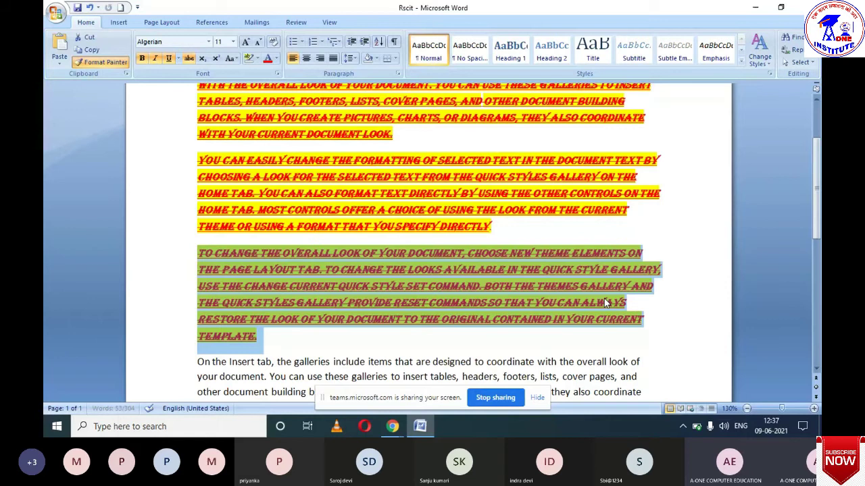
{"action": "left_click", "coordinate": [686, 302]}
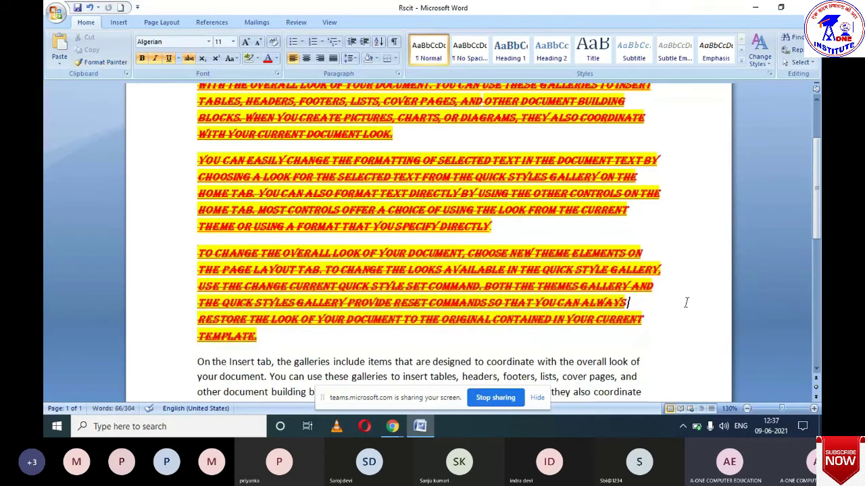
Step: Copy the third paragraph's formatting with Format Painter and apply it to the fourth paragraph
{"action": "scroll", "coordinate": [539, 274], "scroll_direction": "down", "scroll_amount": 2}
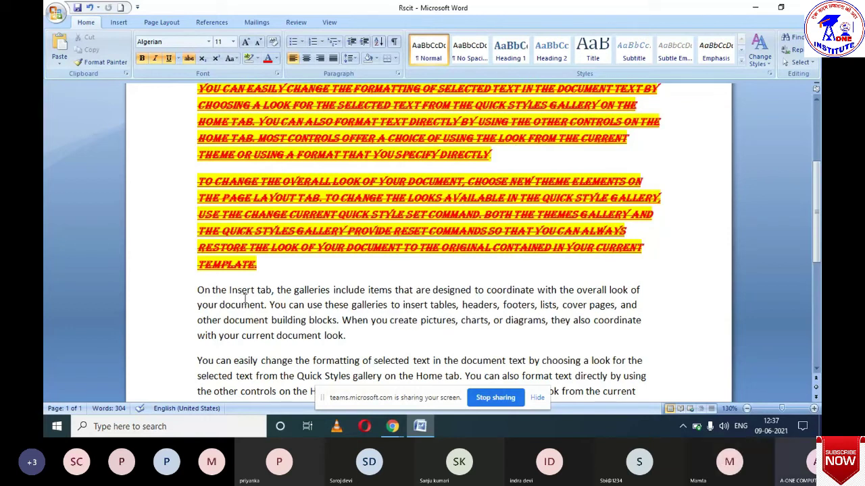
{"action": "left_click_drag", "start_coordinate": [199, 181], "coordinate": [379, 258]}
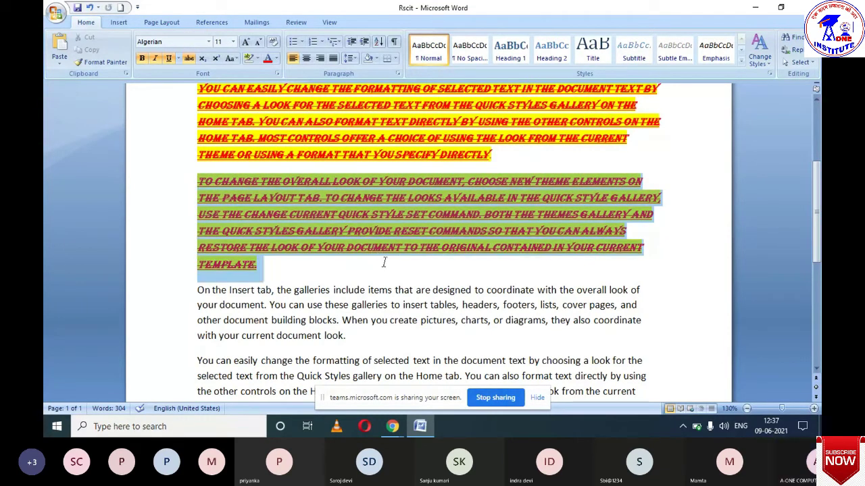
{"action": "left_click", "coordinate": [98, 63]}
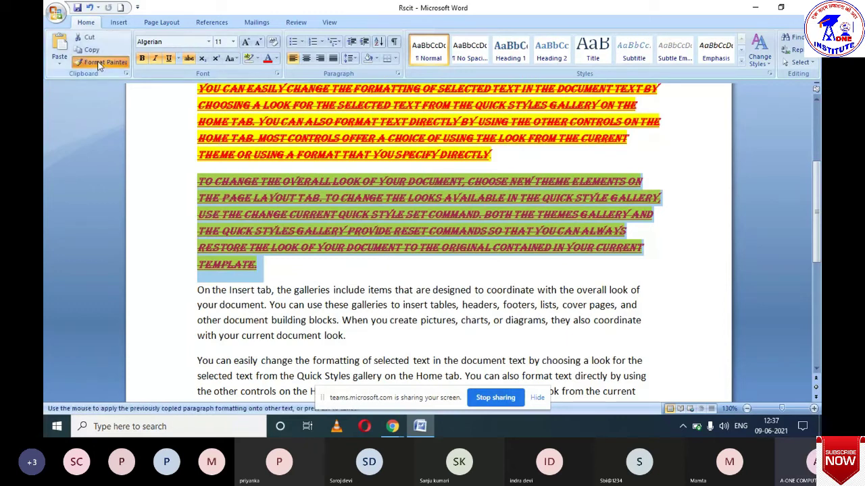
{"action": "mouse_move", "coordinate": [194, 286]}
{"action": "left_mouse_down"}
{"action": "mouse_move", "coordinate": [250, 304]}
{"action": "mouse_move", "coordinate": [401, 325]}
{"action": "mouse_move", "coordinate": [405, 342]}
{"action": "left_mouse_up"}
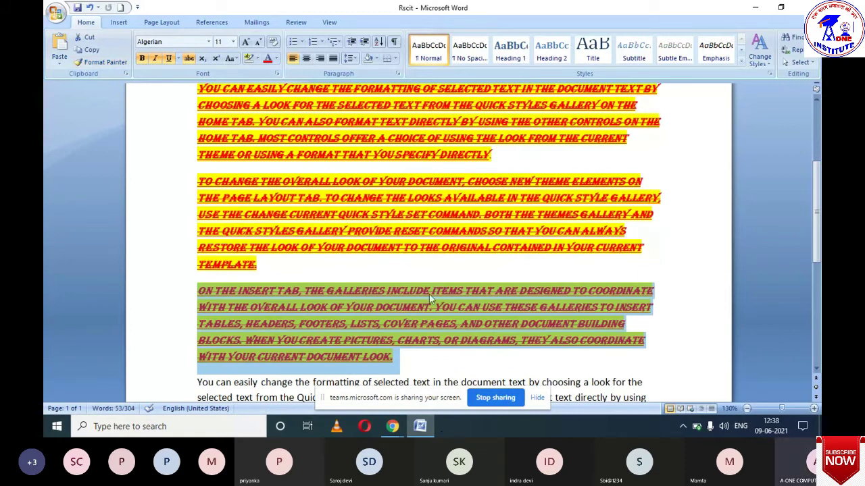
{"action": "left_click", "coordinate": [426, 270]}
Step: Undo the Format Painter changes on the fourth and third paragraphs
{"action": "scroll", "coordinate": [426, 283], "scroll_direction": "down", "scroll_amount": 4}
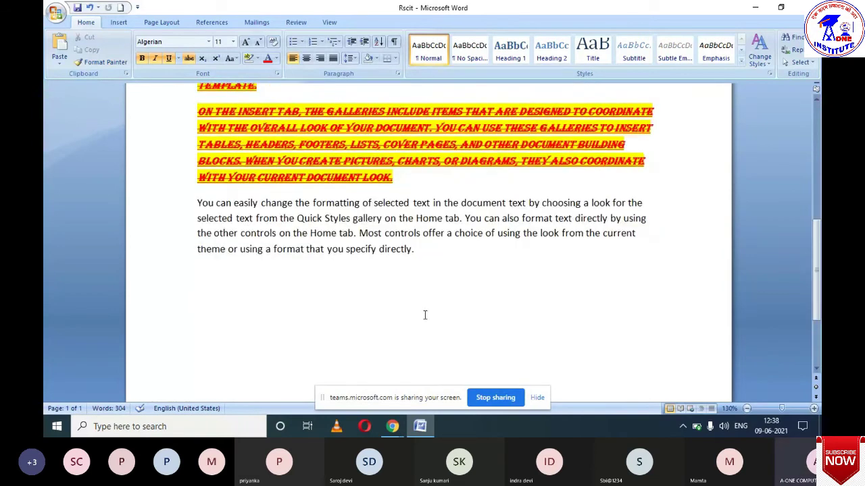
{"action": "scroll", "coordinate": [425, 313], "scroll_direction": "up", "scroll_amount": 2}
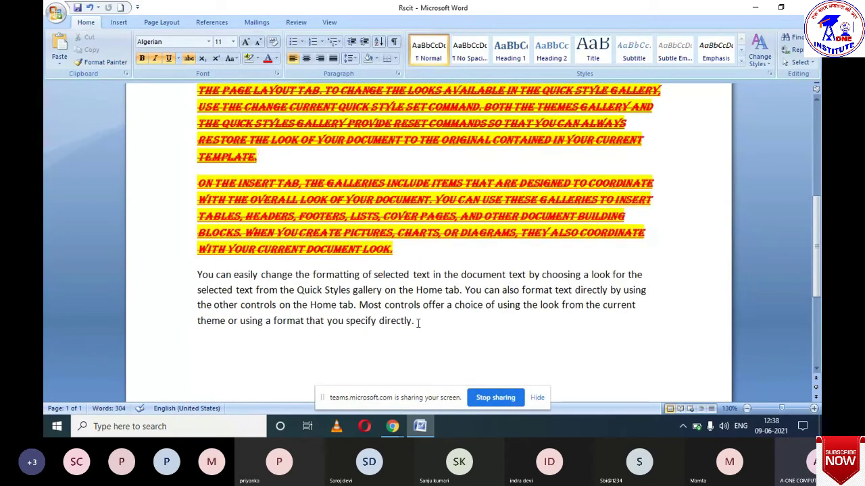
{"action": "key", "text": "ctrl+z"}
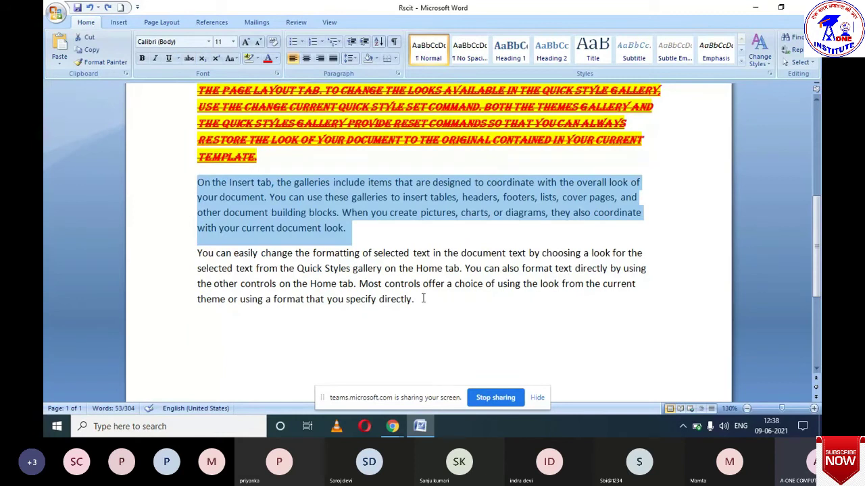
{"action": "key", "text": "ctrl+z"}
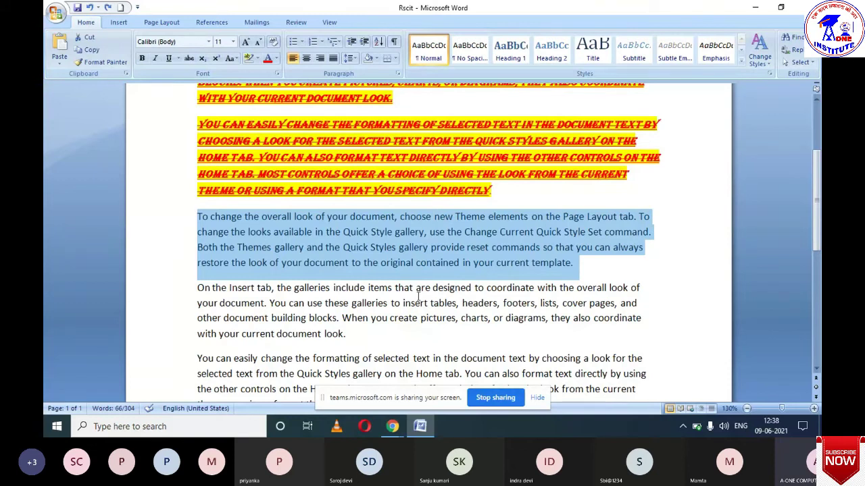
Step: Copy the second paragraph's formatting and paste only that formatting onto the third paragraph
{"action": "left_click", "coordinate": [100, 67]}
{"action": "left_click", "coordinate": [237, 216]}
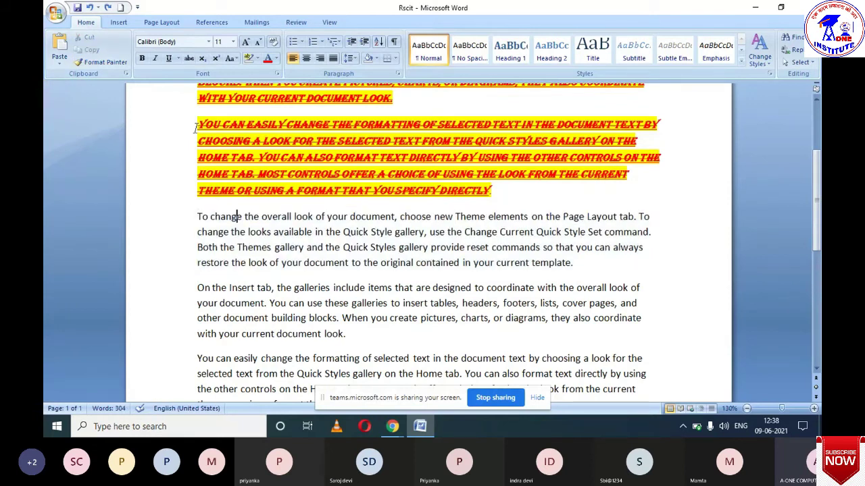
{"action": "left_click_drag", "start_coordinate": [196, 122], "coordinate": [522, 196]}
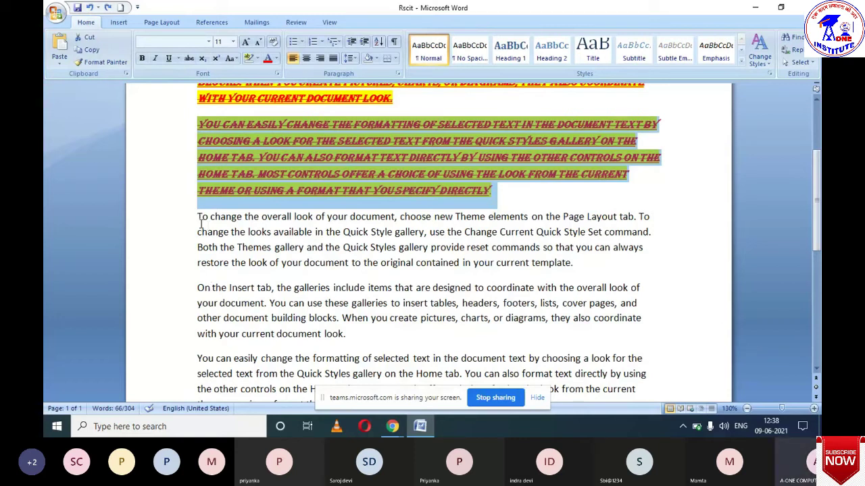
{"action": "left_click_drag", "start_coordinate": [198, 218], "coordinate": [574, 262]}
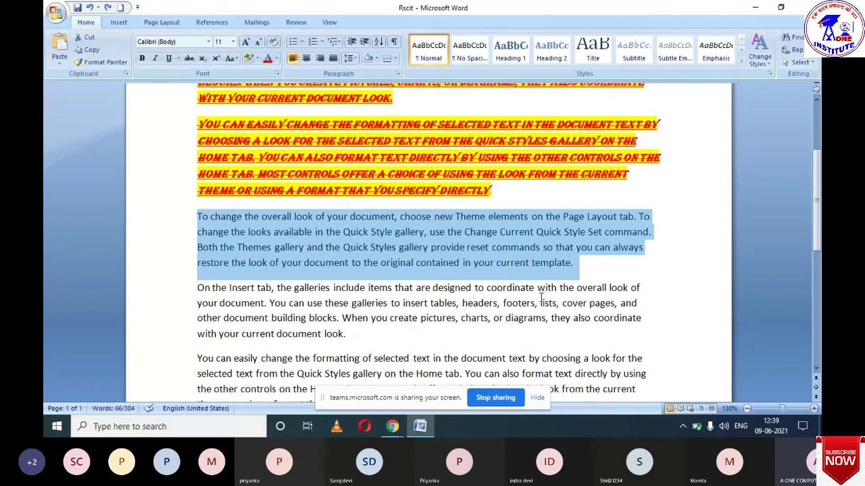
{"action": "key", "text": "ctrl+shift+v"}
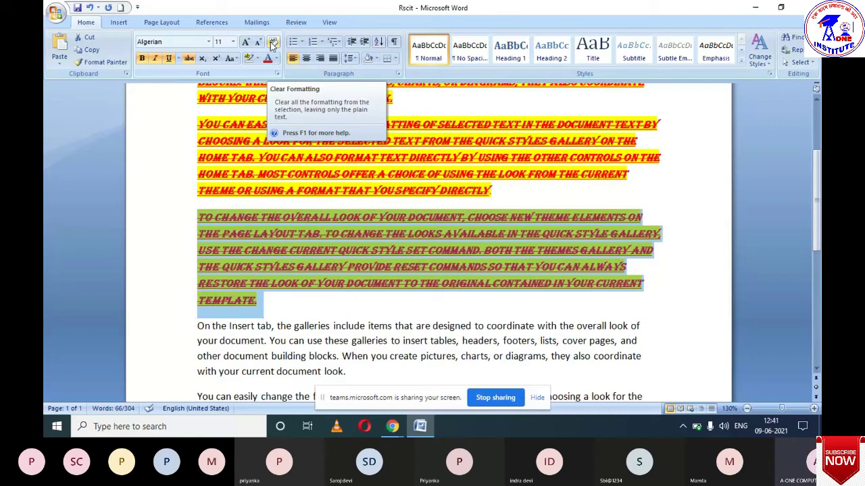
Step: Clear the formatting from the first three paragraphs with Clear Formatting
{"action": "left_click", "coordinate": [303, 300]}
{"action": "scroll", "coordinate": [200, 179], "scroll_direction": "up", "scroll_amount": 3}
{"action": "left_click_drag", "start_coordinate": [200, 179], "coordinate": [677, 138]}
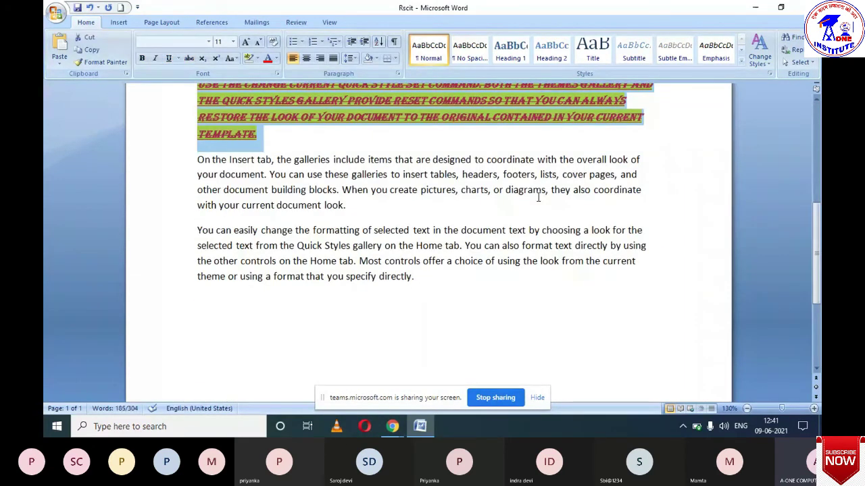
{"action": "left_click", "coordinate": [273, 42]}
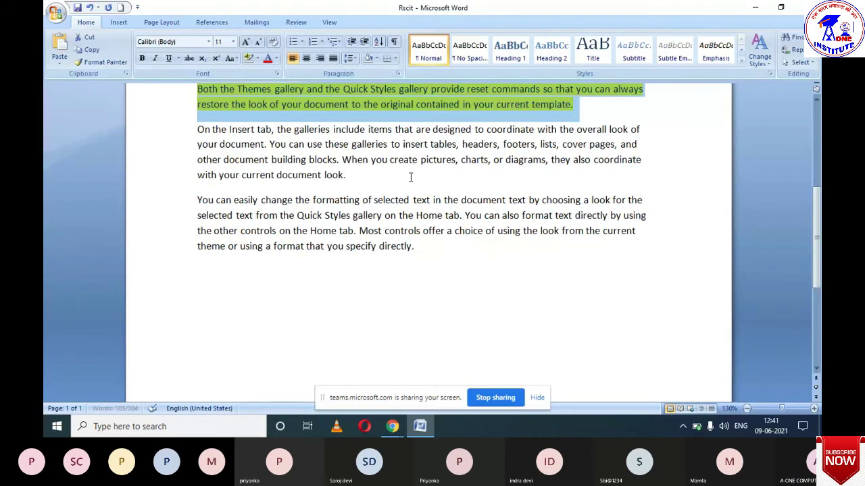
Step: Remove the green text highlight from the first three paragraphs by setting the highlight to No Color
{"action": "scroll", "coordinate": [410, 177], "scroll_direction": "up", "scroll_amount": 2}
{"action": "scroll", "coordinate": [409, 176], "scroll_direction": "up", "scroll_amount": 3}
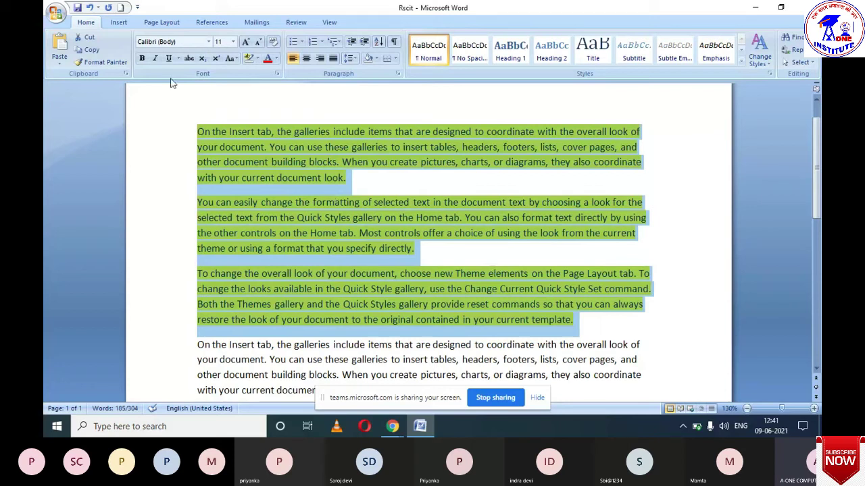
{"action": "left_click", "coordinate": [257, 59]}
{"action": "left_click", "coordinate": [269, 122]}
{"action": "left_click", "coordinate": [380, 182]}
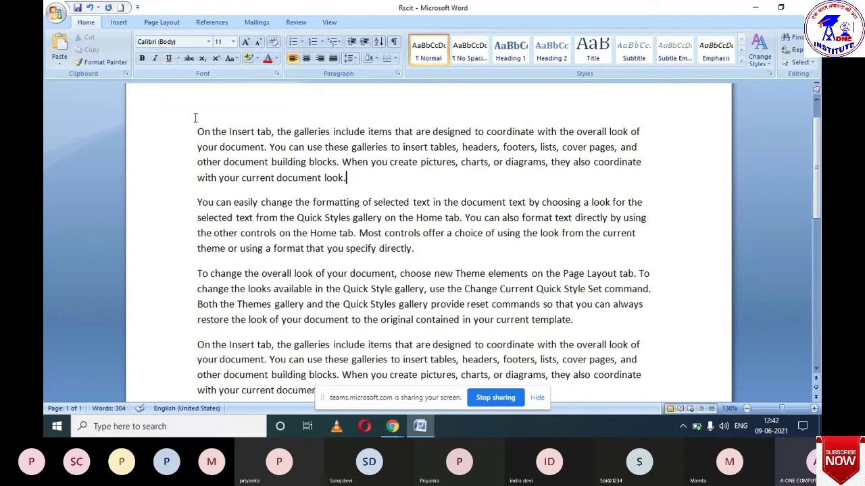
Step: Apply a plain single underline to the first paragraph and switch it off
{"action": "left_click_drag", "start_coordinate": [199, 132], "coordinate": [349, 177]}
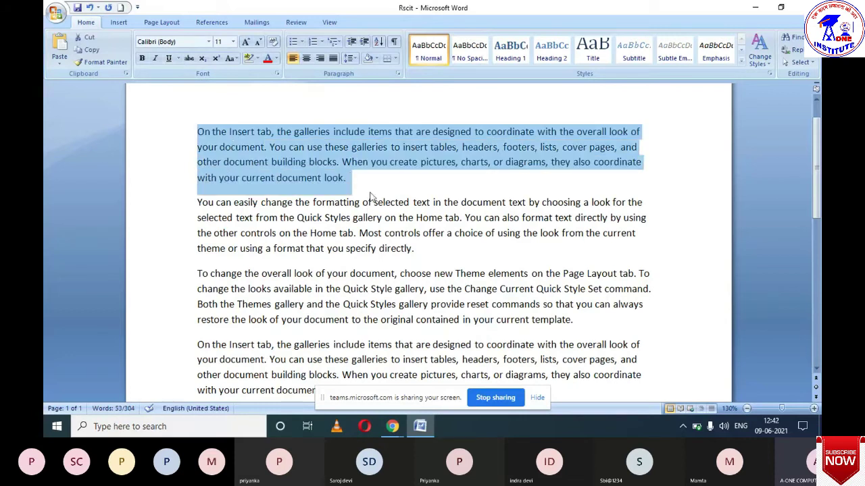
{"action": "key", "text": "ctrl+u"}
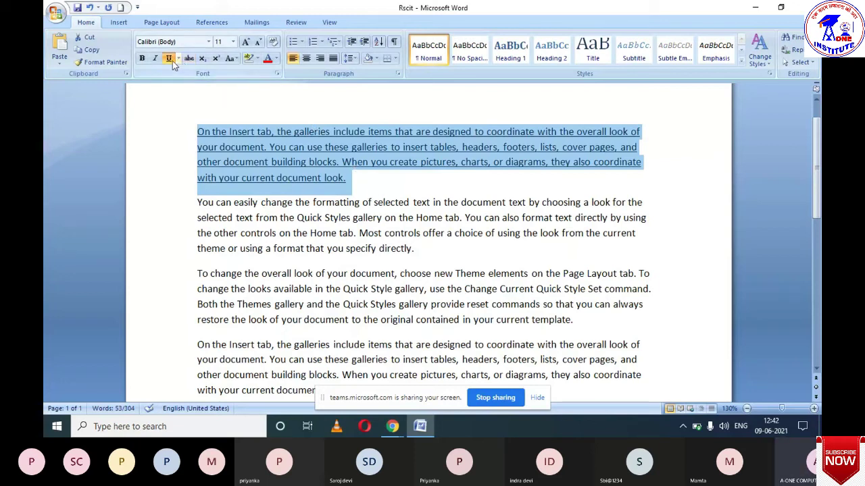
{"action": "key", "text": "ctrl+u"}
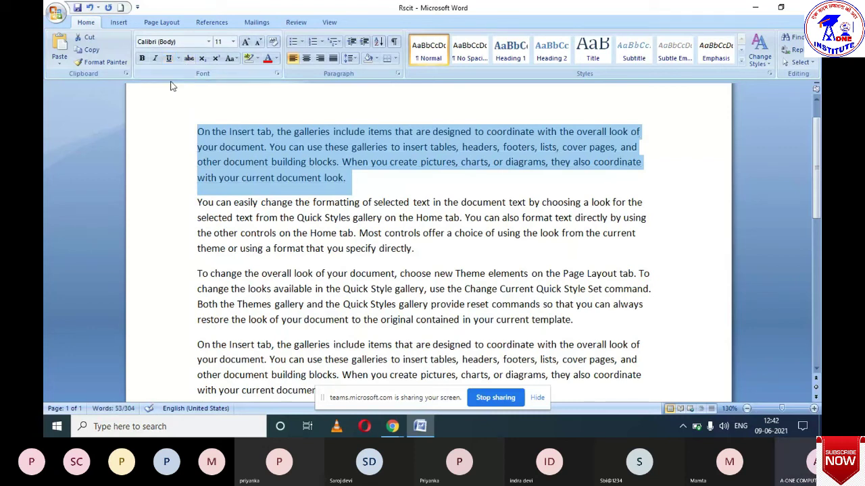
Step: Give the first paragraph a double underline and set the underline color to standard red
{"action": "mouse_move", "coordinate": [172, 86]}
{"action": "left_click", "coordinate": [178, 58]}
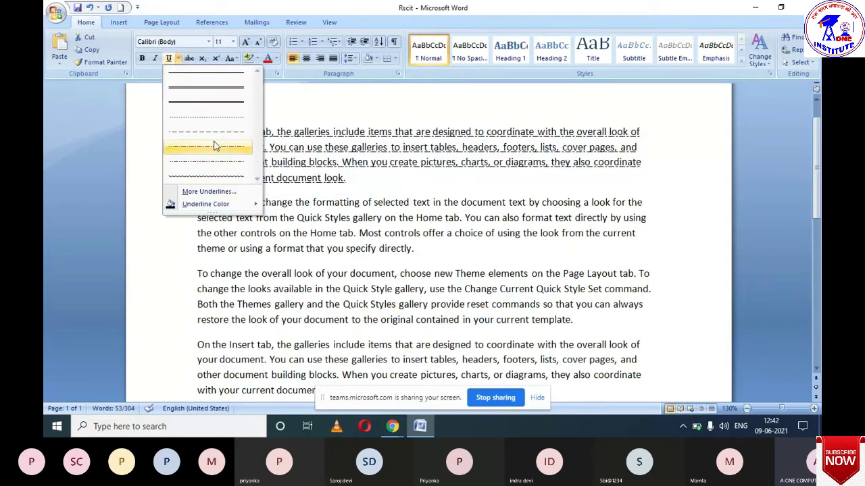
{"action": "left_click", "coordinate": [216, 90]}
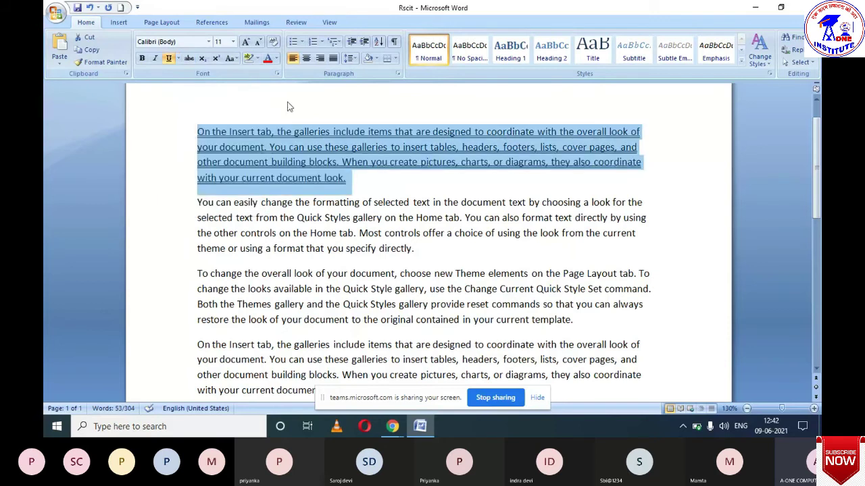
{"action": "left_click", "coordinate": [179, 60]}
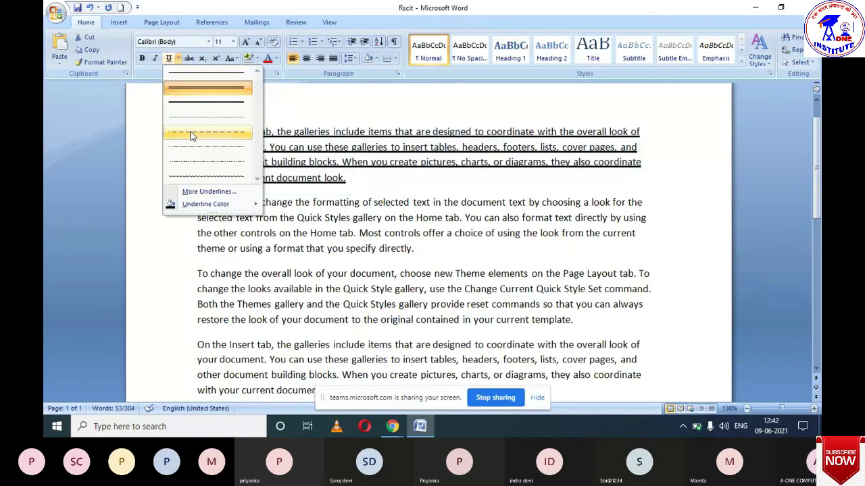
{"action": "mouse_move", "coordinate": [195, 206]}
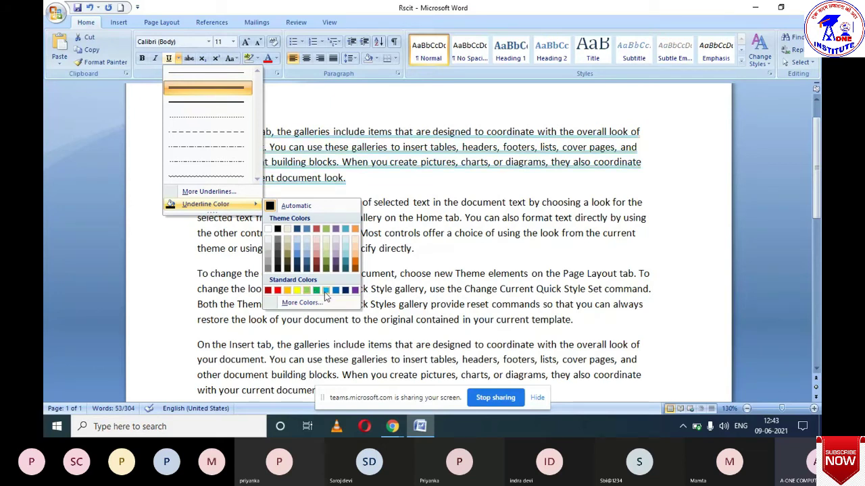
{"action": "left_click", "coordinate": [279, 291]}
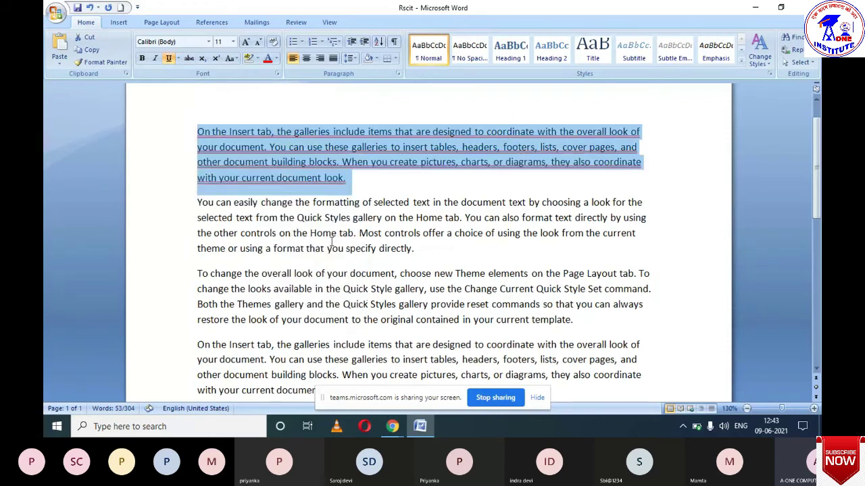
{"action": "left_click", "coordinate": [372, 187]}
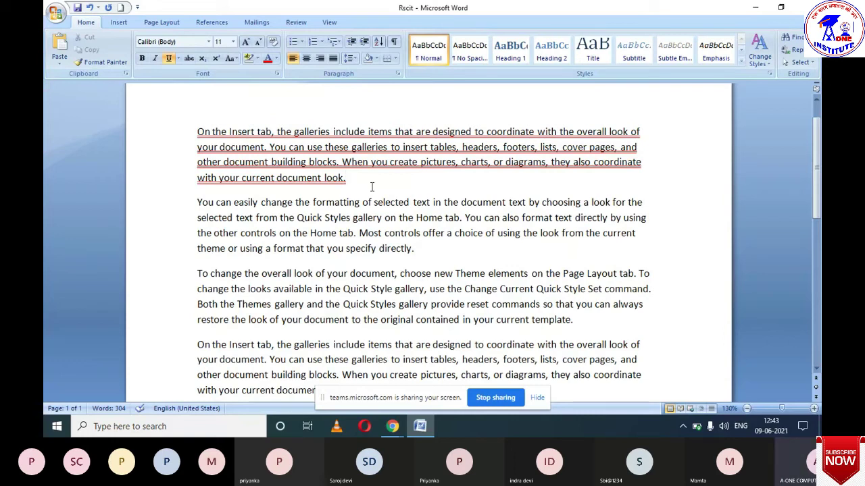
Step: Remove the red double underline from the whole first paragraph
{"action": "left_click", "coordinate": [195, 129]}
{"action": "triple_click", "coordinate": [195, 130]}
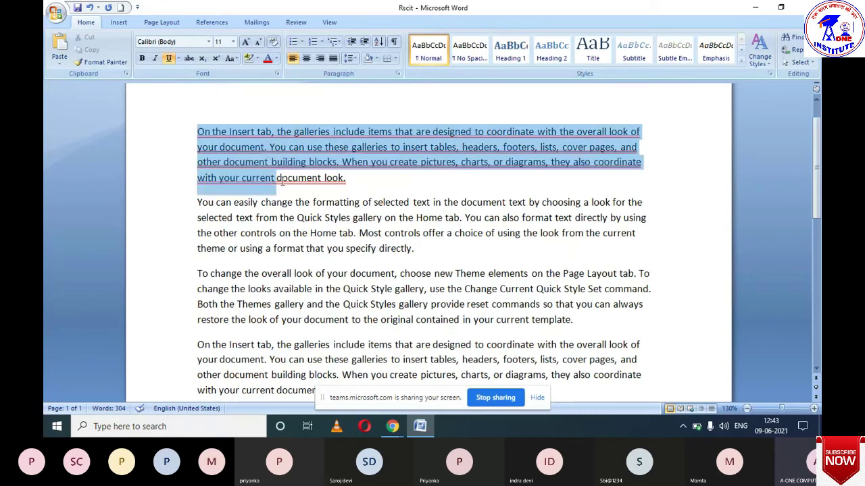
{"action": "left_click", "coordinate": [168, 58]}
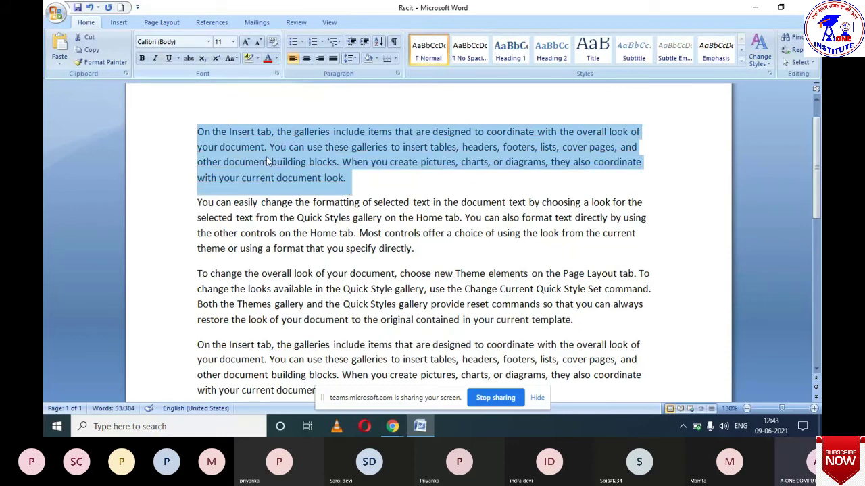
{"action": "left_click", "coordinate": [358, 191]}
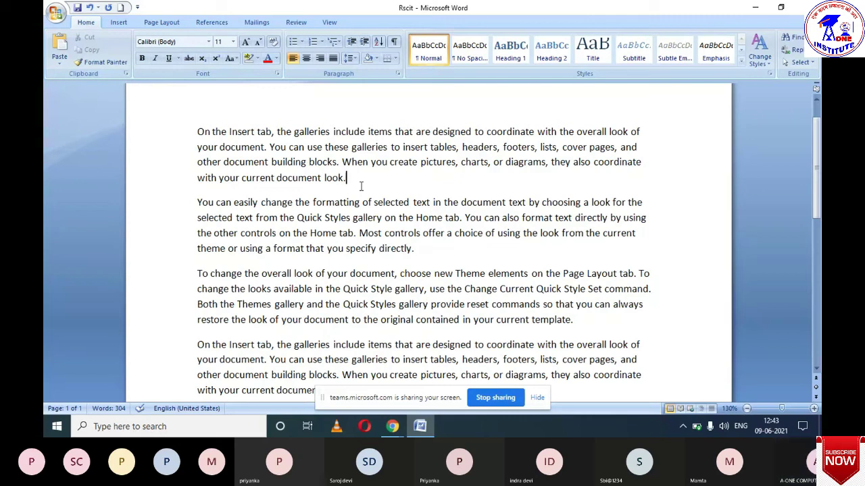
Step: Double-underline the first paragraph's text up to its final period, and remove the underline from the entire paragraph
{"action": "left_click", "coordinate": [198, 130]}
{"action": "left_click_drag", "start_coordinate": [198, 130], "coordinate": [346, 167]}
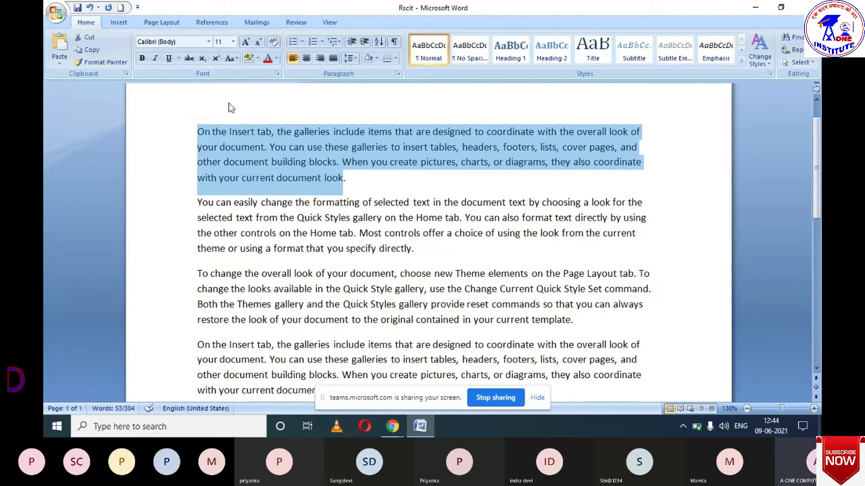
{"action": "key", "text": "ctrl+shift+d"}
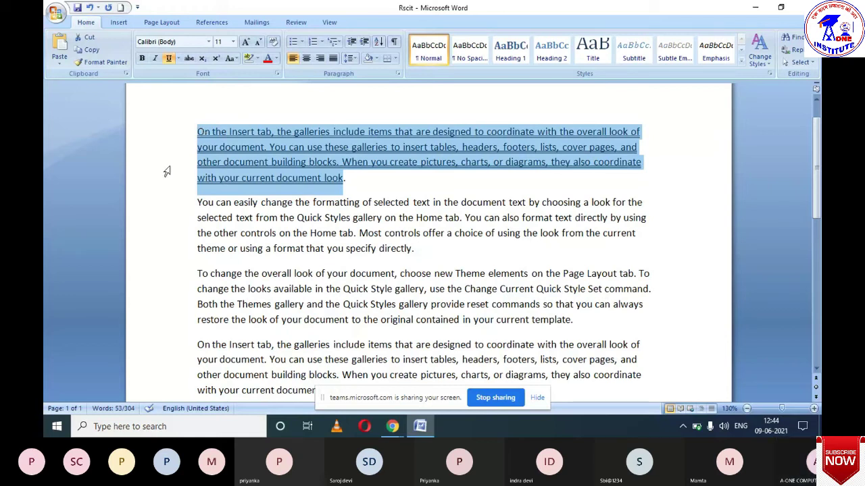
{"action": "left_click", "coordinate": [260, 233]}
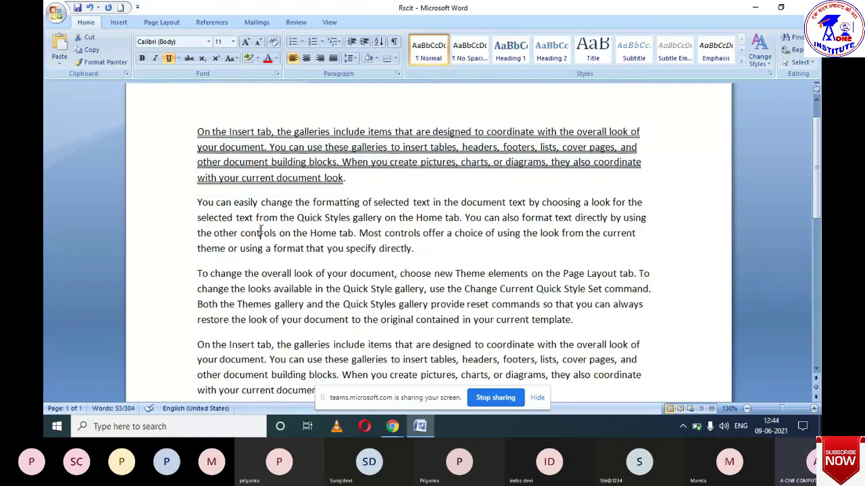
{"action": "triple_click", "coordinate": [246, 179]}
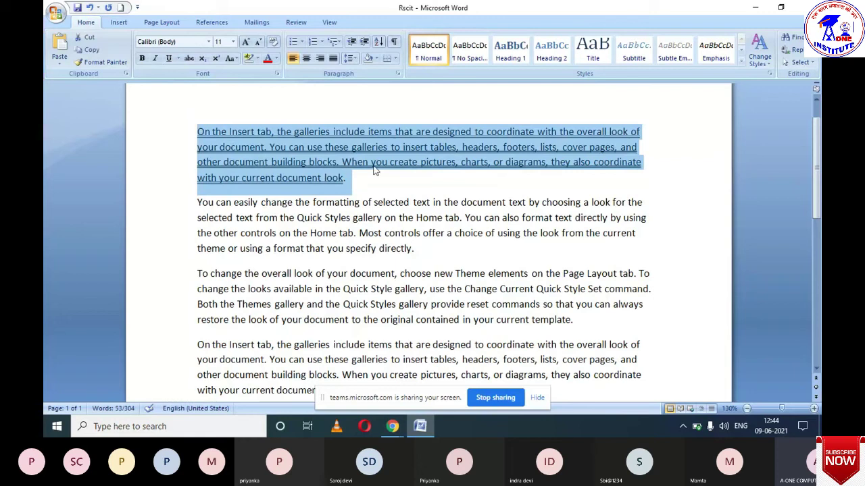
{"action": "left_click", "coordinate": [169, 59]}
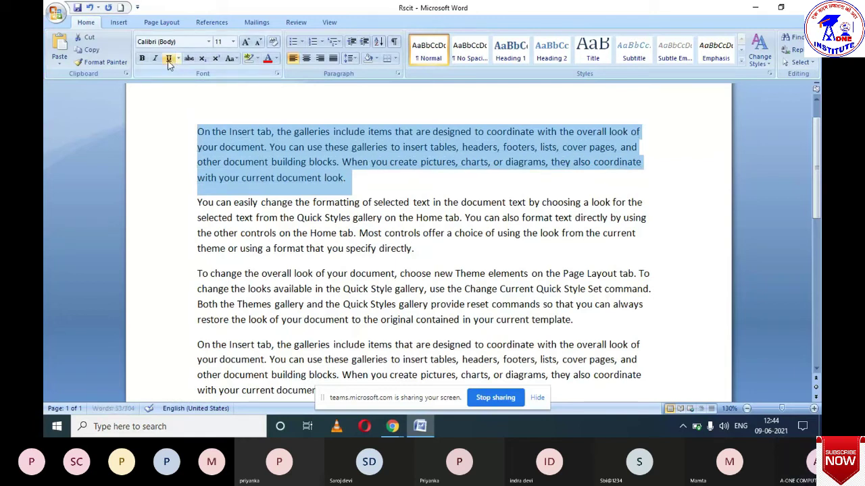
{"action": "left_click_drag", "start_coordinate": [227, 144], "coordinate": [381, 207]}
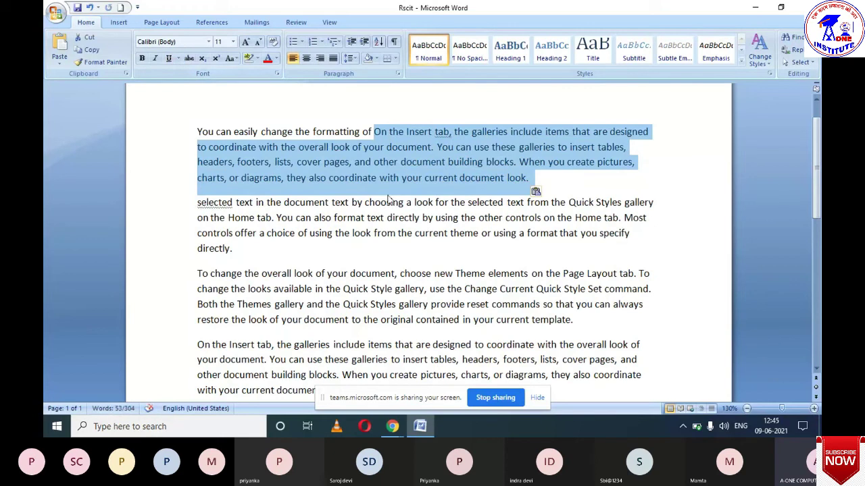
{"action": "left_click", "coordinate": [568, 198]}
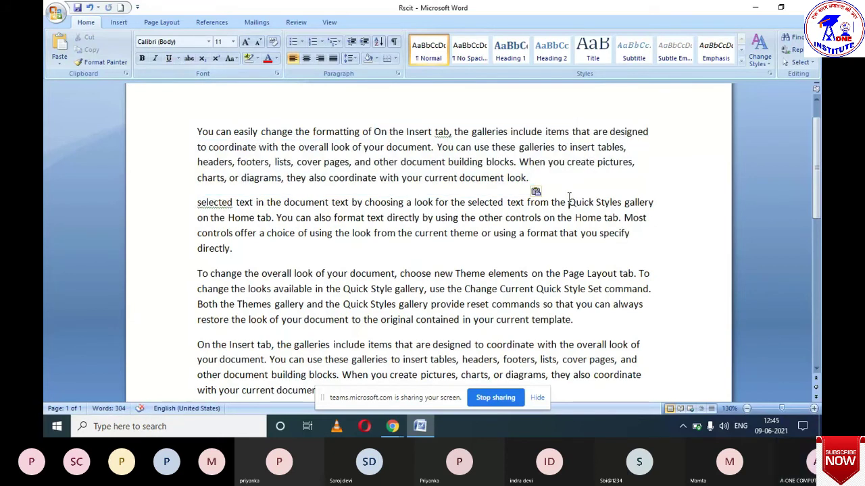
{"action": "key", "text": "ctrl+z"}
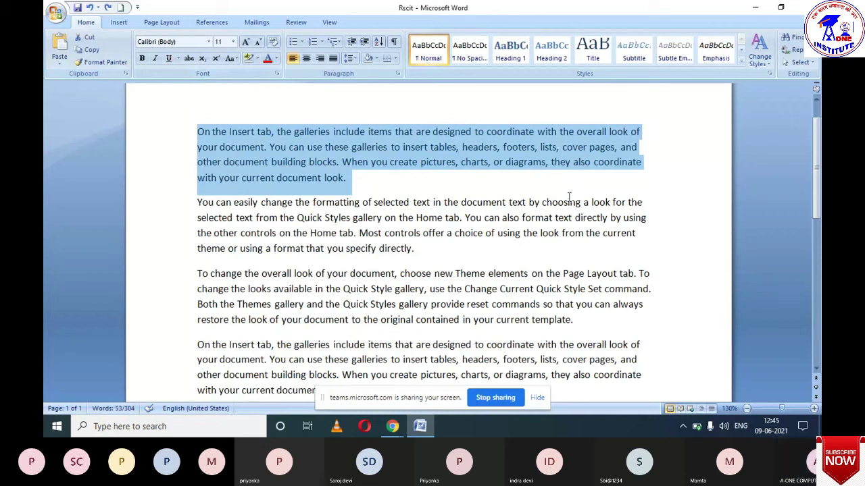
Step: Change the first paragraph's text to UPPERCASE and apply tOGGLE cASE to it
{"action": "left_click", "coordinate": [236, 58]}
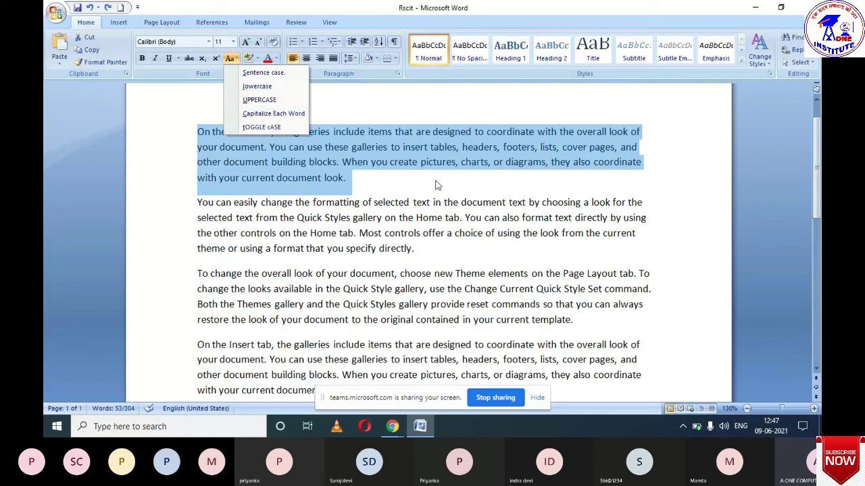
{"action": "left_click", "coordinate": [257, 99]}
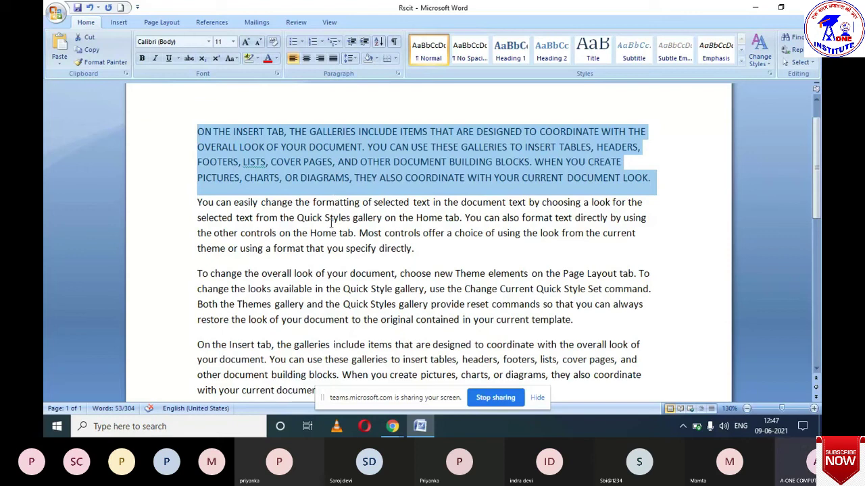
{"action": "left_click", "coordinate": [239, 58]}
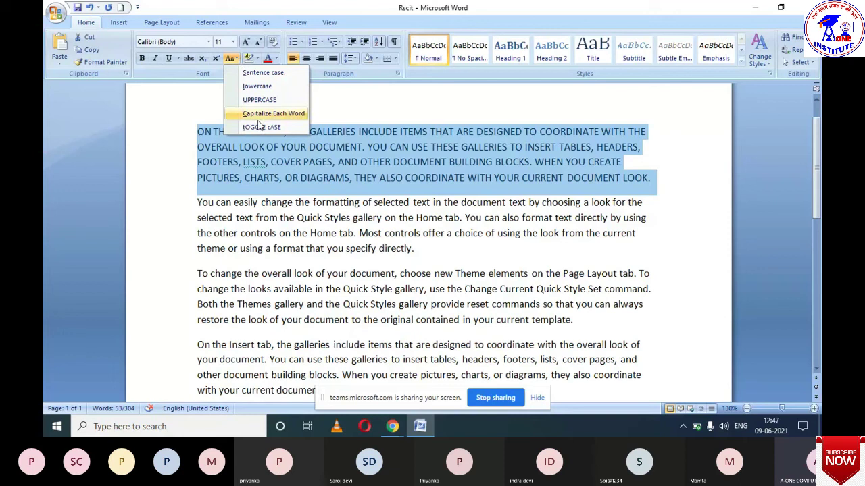
{"action": "left_click", "coordinate": [261, 127]}
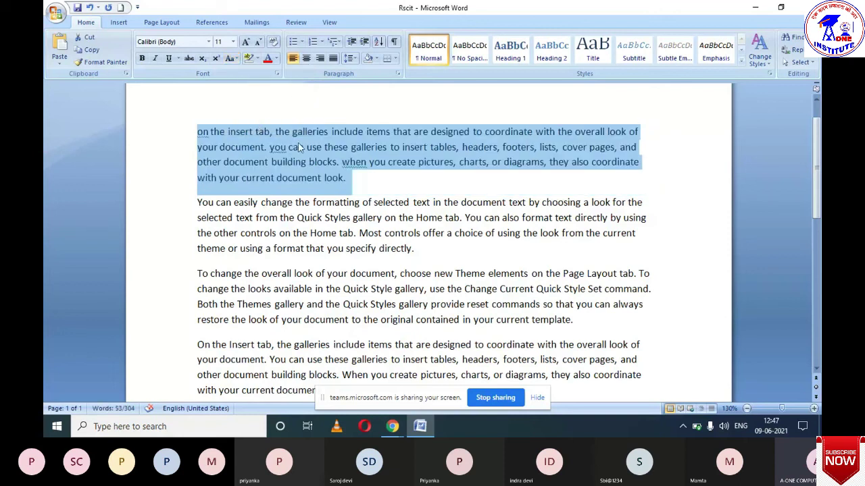
{"action": "left_click", "coordinate": [388, 189]}
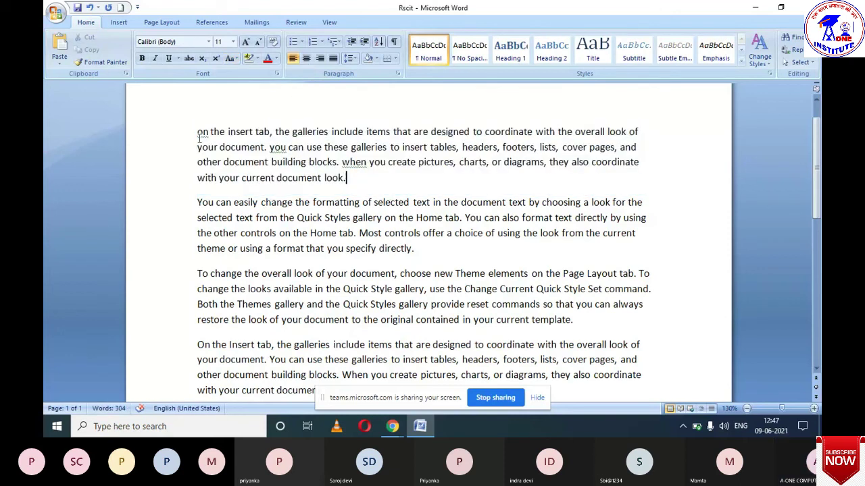
Step: Change the first paragraph's text to Sentence case
{"action": "left_click", "coordinate": [238, 59]}
{"action": "left_click", "coordinate": [266, 135]}
{"action": "triple_click", "coordinate": [197, 132]}
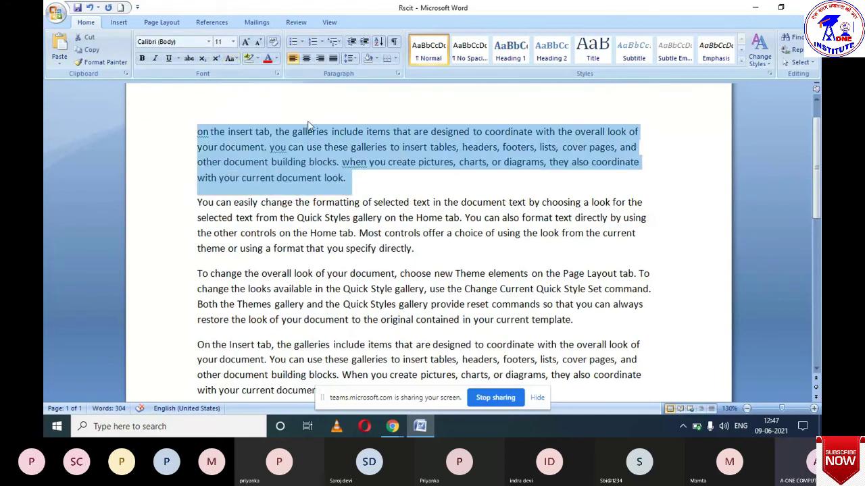
{"action": "left_click", "coordinate": [239, 59]}
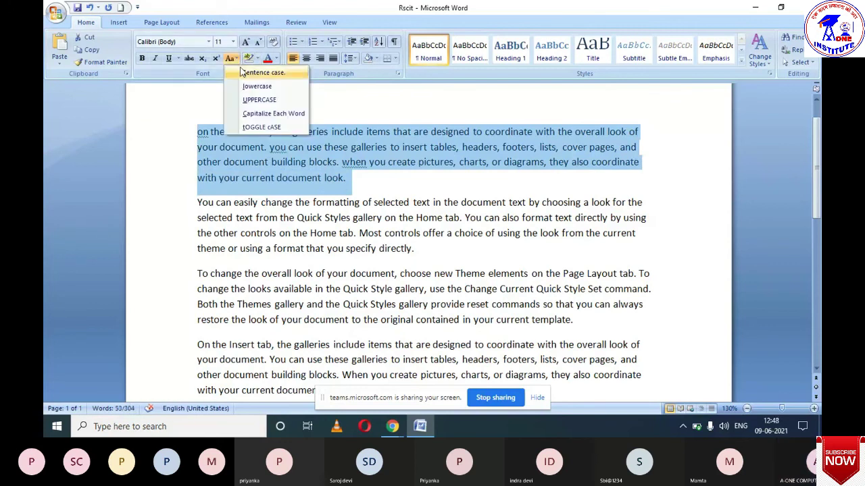
{"action": "left_click", "coordinate": [264, 72]}
{"action": "left_click", "coordinate": [389, 169]}
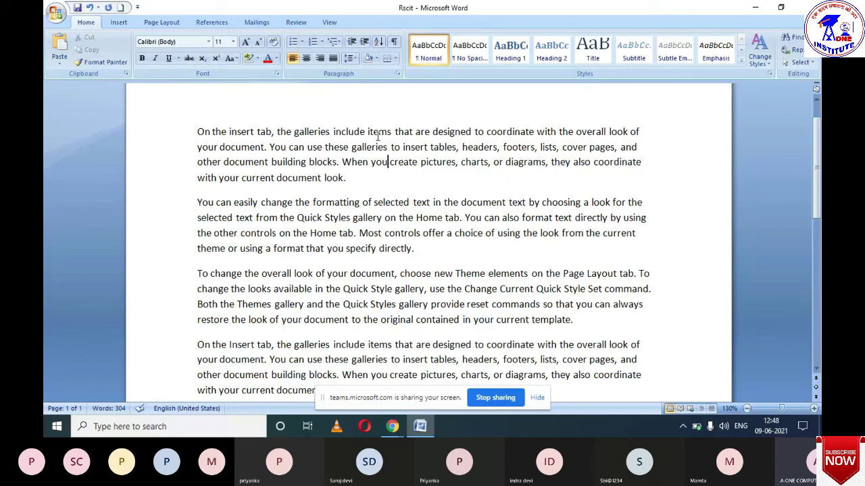
Step: Preview the Bullet Library styles on the first paragraph, and open the library for the whole document's text
{"action": "left_click", "coordinate": [303, 42]}
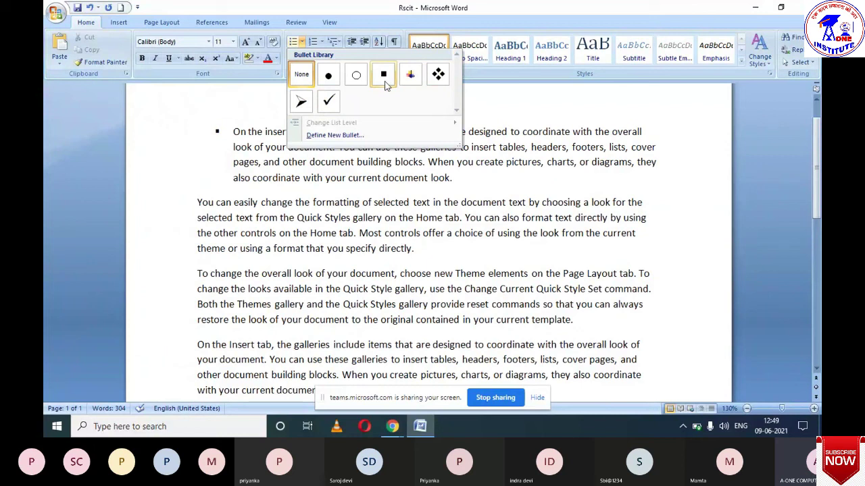
{"action": "left_click", "coordinate": [377, 154]}
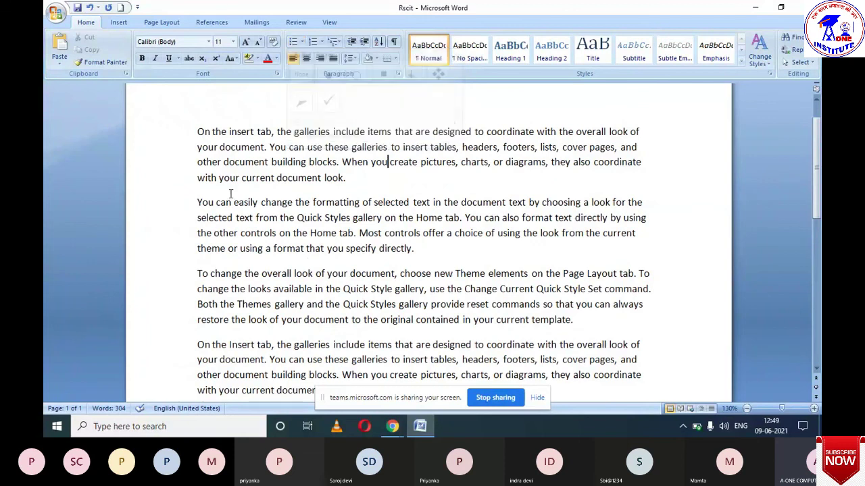
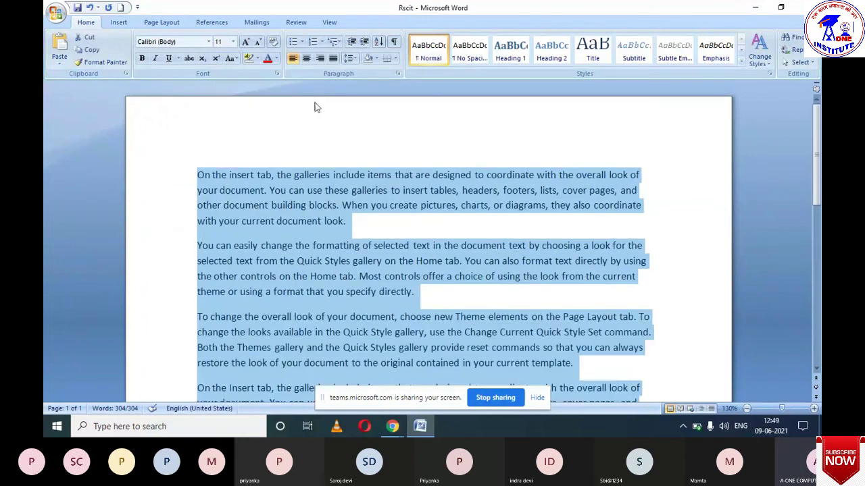
{"action": "left_click", "coordinate": [302, 43]}
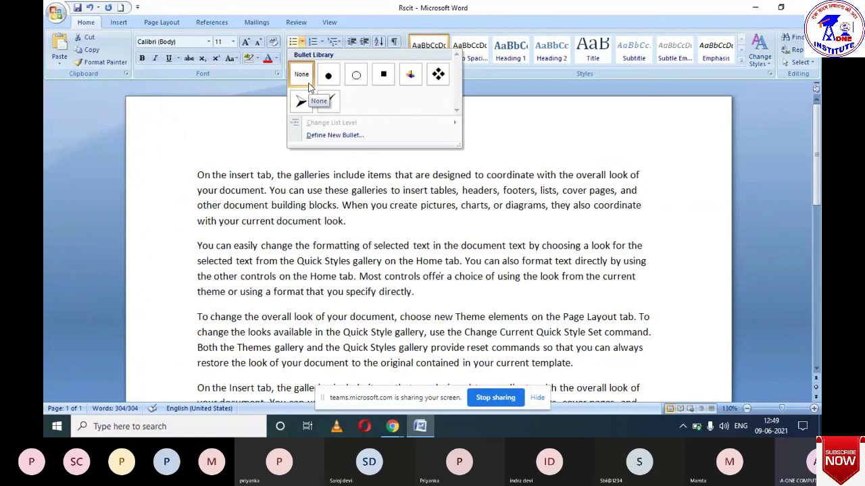
{"action": "key", "text": "ctrl+a"}
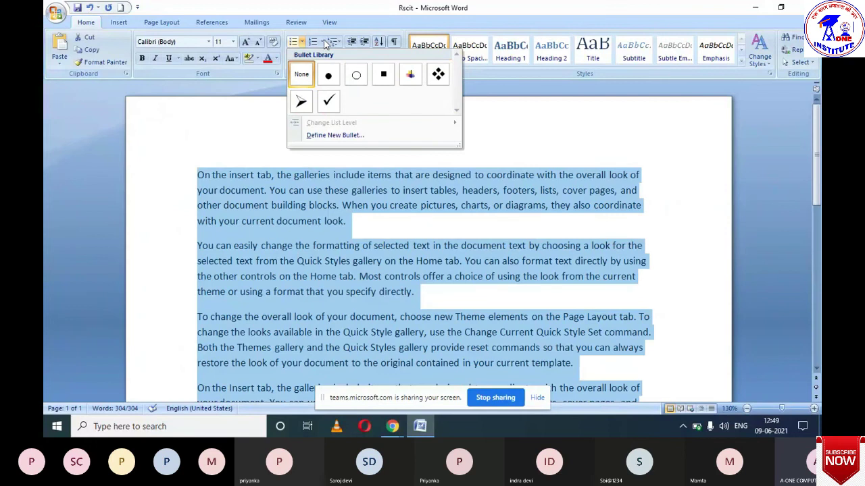
Step: Review the Numbering Library for the whole document, choosing None, and look over the multilevel list styles without applying any
{"action": "left_click", "coordinate": [324, 42]}
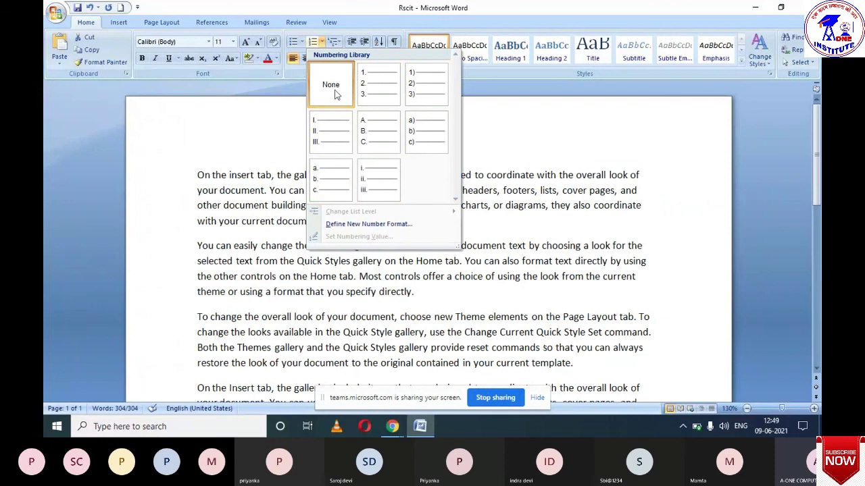
{"action": "left_click", "coordinate": [334, 95]}
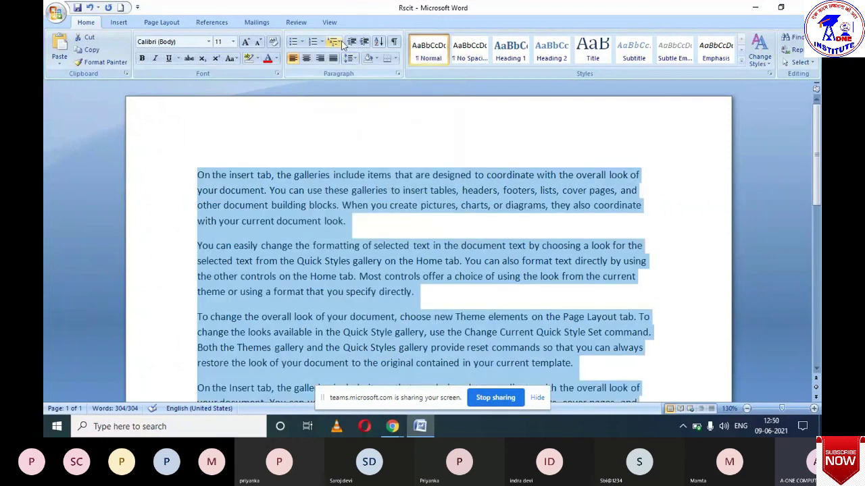
{"action": "left_click", "coordinate": [342, 44]}
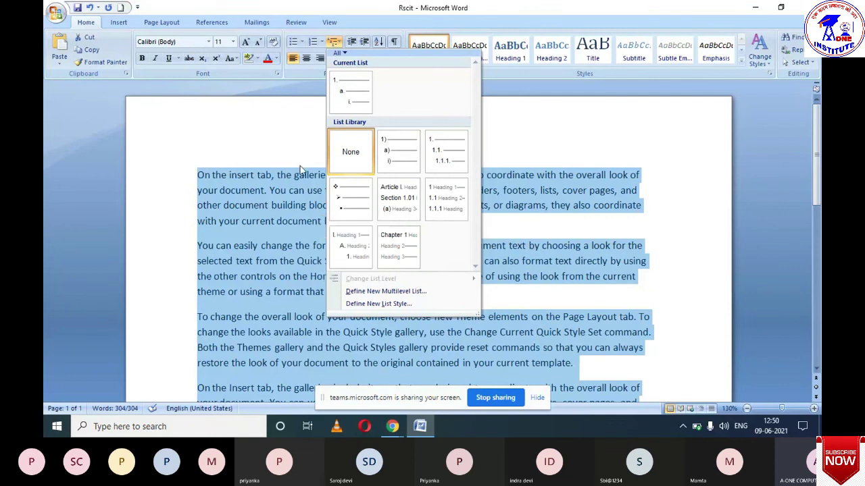
{"action": "left_click", "coordinate": [269, 154]}
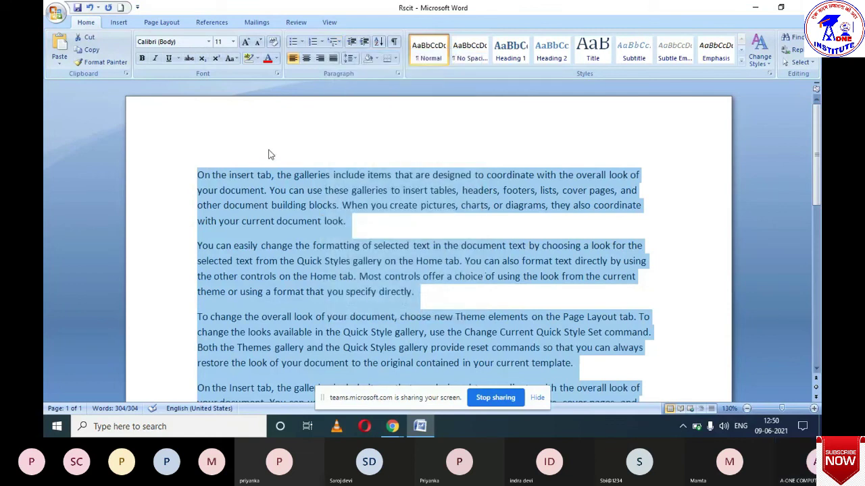
Step: Increase the indent of all the document's paragraphs by ten levels
{"action": "left_click", "coordinate": [365, 43]}
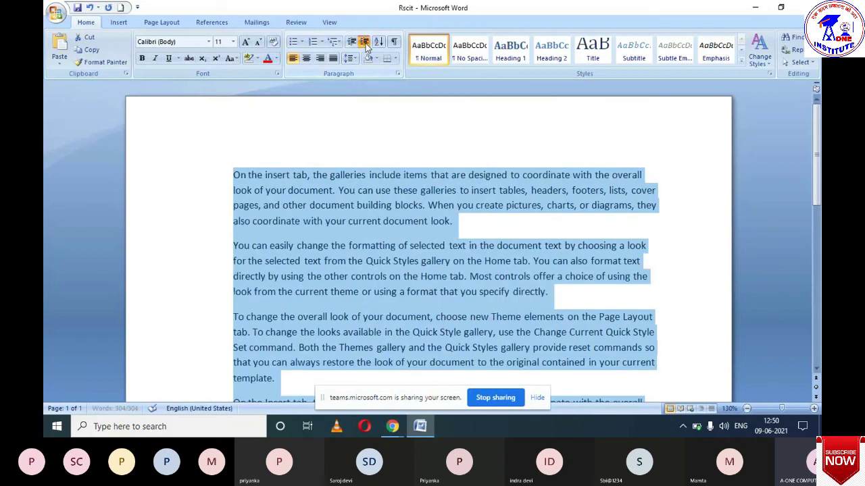
{"action": "left_click", "coordinate": [365, 43]}
{"action": "left_click", "coordinate": [364, 42]}
{"action": "left_click", "coordinate": [365, 43]}
{"action": "left_click", "coordinate": [365, 43]}
{"action": "left_click", "coordinate": [365, 43]}
{"action": "left_click", "coordinate": [365, 42]}
{"action": "left_click", "coordinate": [364, 43]}
{"action": "left_click", "coordinate": [365, 42]}
{"action": "left_click", "coordinate": [365, 42]}
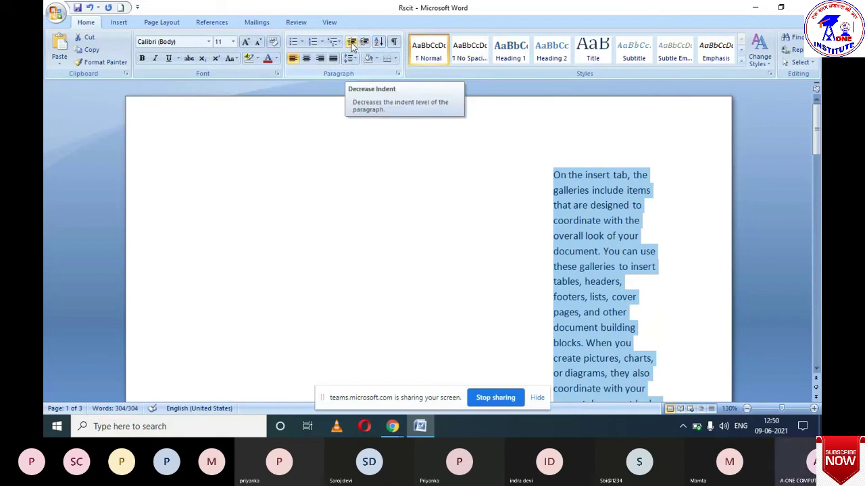
Step: Decrease the indent of all paragraphs level by level until the text is back at the page's left margin
{"action": "left_click", "coordinate": [351, 43]}
{"action": "left_click", "coordinate": [351, 43]}
{"action": "left_click", "coordinate": [351, 42]}
{"action": "left_click", "coordinate": [352, 42]}
{"action": "left_click", "coordinate": [351, 43]}
{"action": "left_click", "coordinate": [351, 43]}
{"action": "left_click", "coordinate": [351, 42]}
{"action": "left_click", "coordinate": [351, 42]}
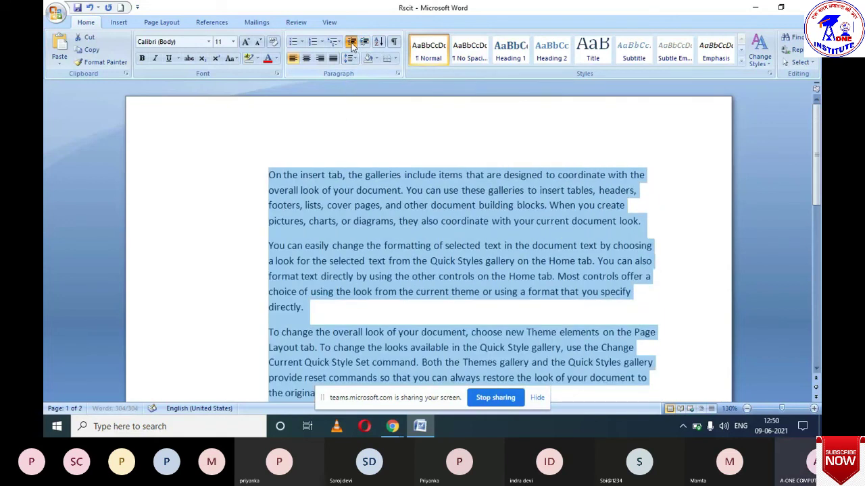
{"action": "left_click", "coordinate": [351, 42]}
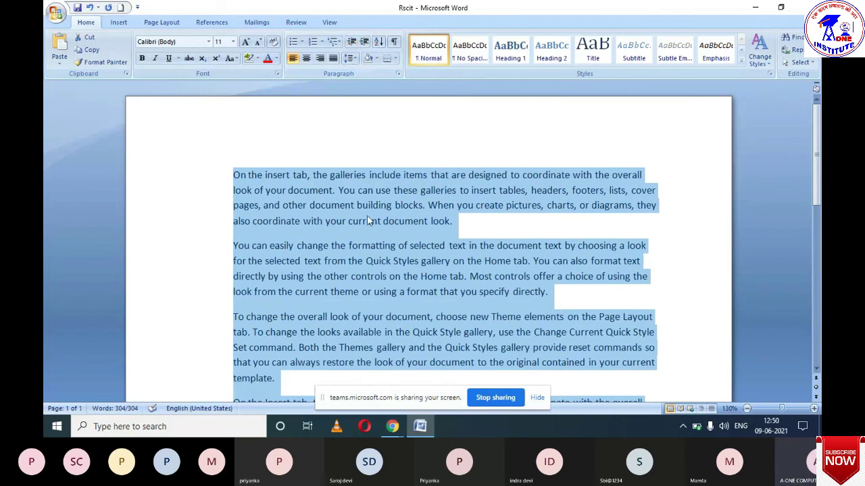
{"action": "scroll", "coordinate": [368, 221], "scroll_direction": "down", "scroll_amount": 4}
{"action": "scroll", "coordinate": [368, 220], "scroll_direction": "up", "scroll_amount": 3}
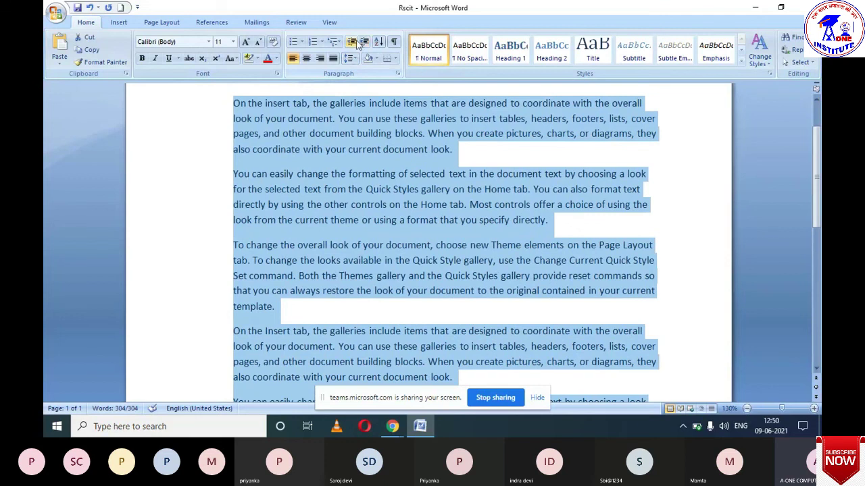
{"action": "left_click", "coordinate": [355, 43]}
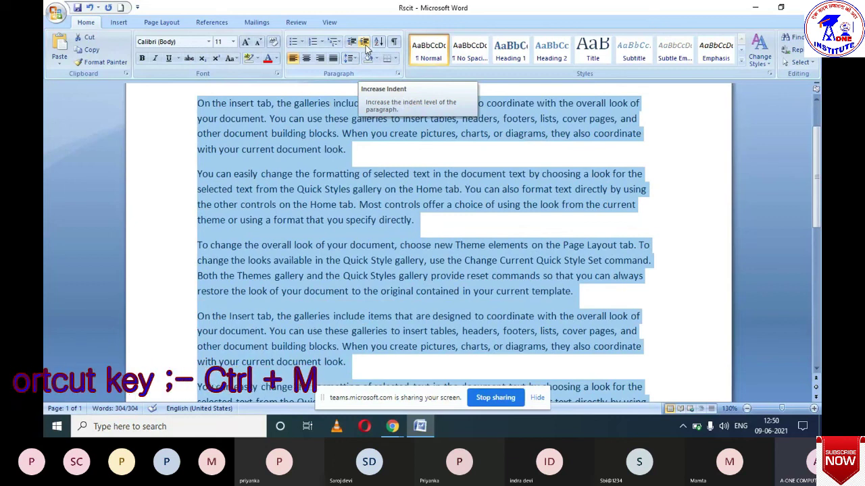
Step: Increase the indent of all paragraphs by thirteen levels, up to the page's right margin
{"action": "key", "text": "ctrl+m"}
{"action": "key", "text": "ctrl+m"}
{"action": "key", "text": "ctrl+m"}
{"action": "key", "text": "ctrl+m"}
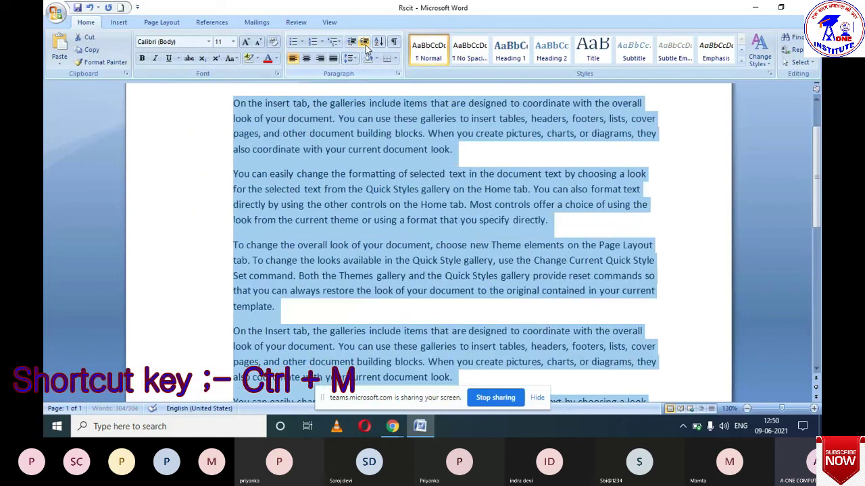
{"action": "key", "text": "ctrl+m"}
{"action": "key", "text": "ctrl+m"}
{"action": "key", "text": "ctrl+m"}
{"action": "key", "text": "ctrl+m"}
{"action": "key", "text": "ctrl+m"}
{"action": "key", "text": "ctrl+m"}
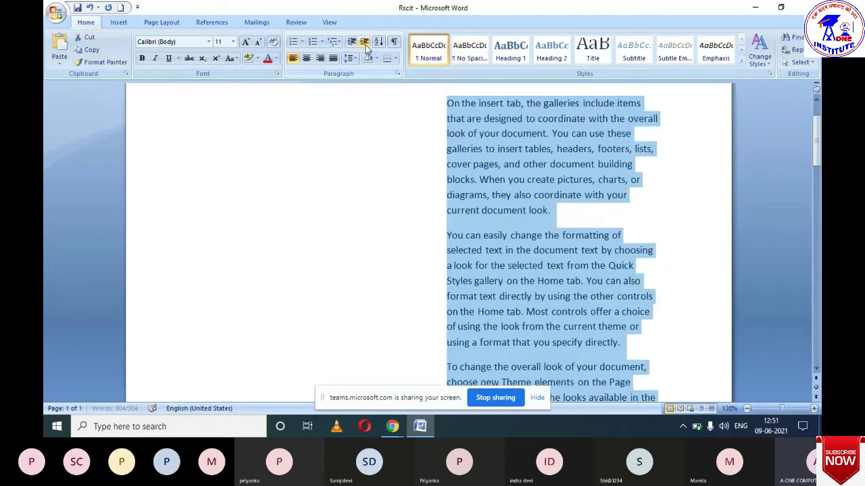
{"action": "key", "text": "ctrl+m"}
{"action": "key", "text": "ctrl+m"}
{"action": "key", "text": "ctrl+m"}
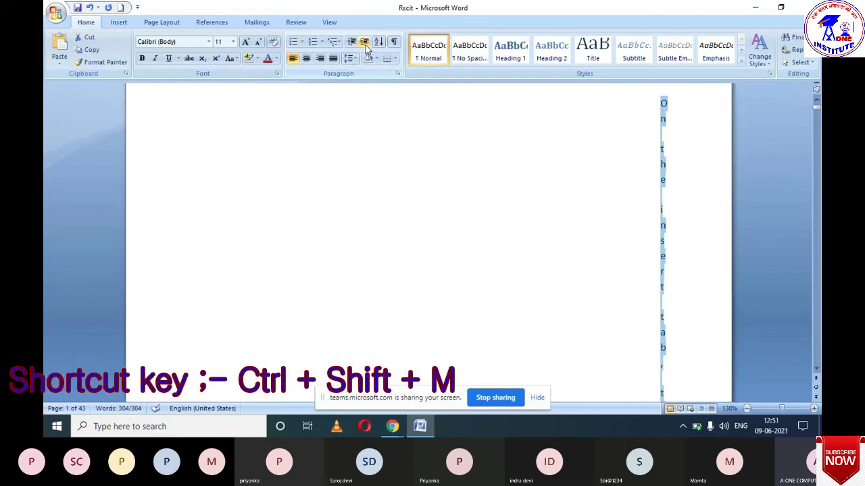
Step: Decrease the indent of all paragraphs until only one indent level from the left margin is left
{"action": "key", "text": "ctrl+shift+m"}
{"action": "key", "text": "ctrl+shift+m"}
{"action": "key", "text": "ctrl+shift+m"}
{"action": "key", "text": "ctrl+shift+m"}
{"action": "key", "text": "ctrl+shift+m"}
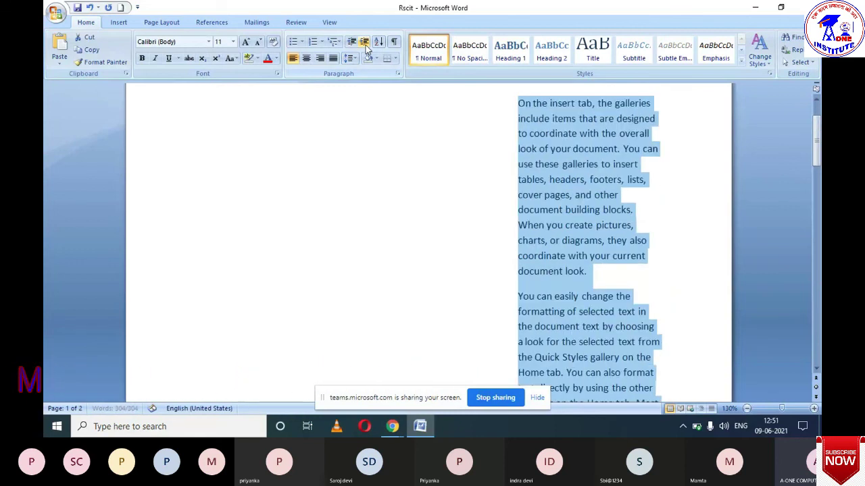
{"action": "key", "text": "ctrl+shift+m"}
{"action": "key", "text": "ctrl+shift+m"}
{"action": "key", "text": "ctrl+shift+m"}
{"action": "key", "text": "ctrl+shift+m"}
{"action": "key", "text": "ctrl+shift+m"}
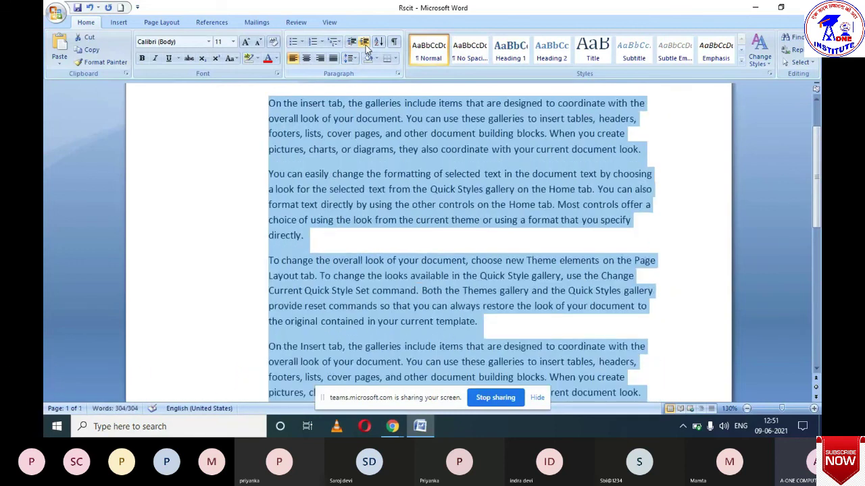
{"action": "key", "text": "ctrl+shift+m"}
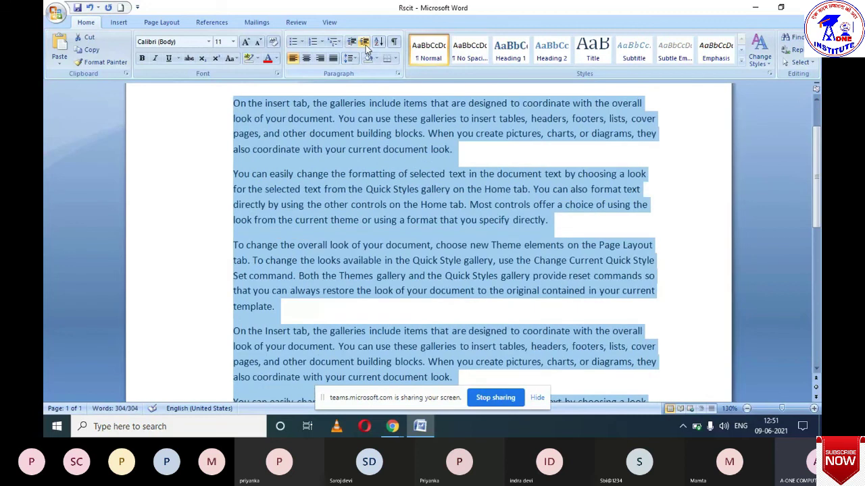